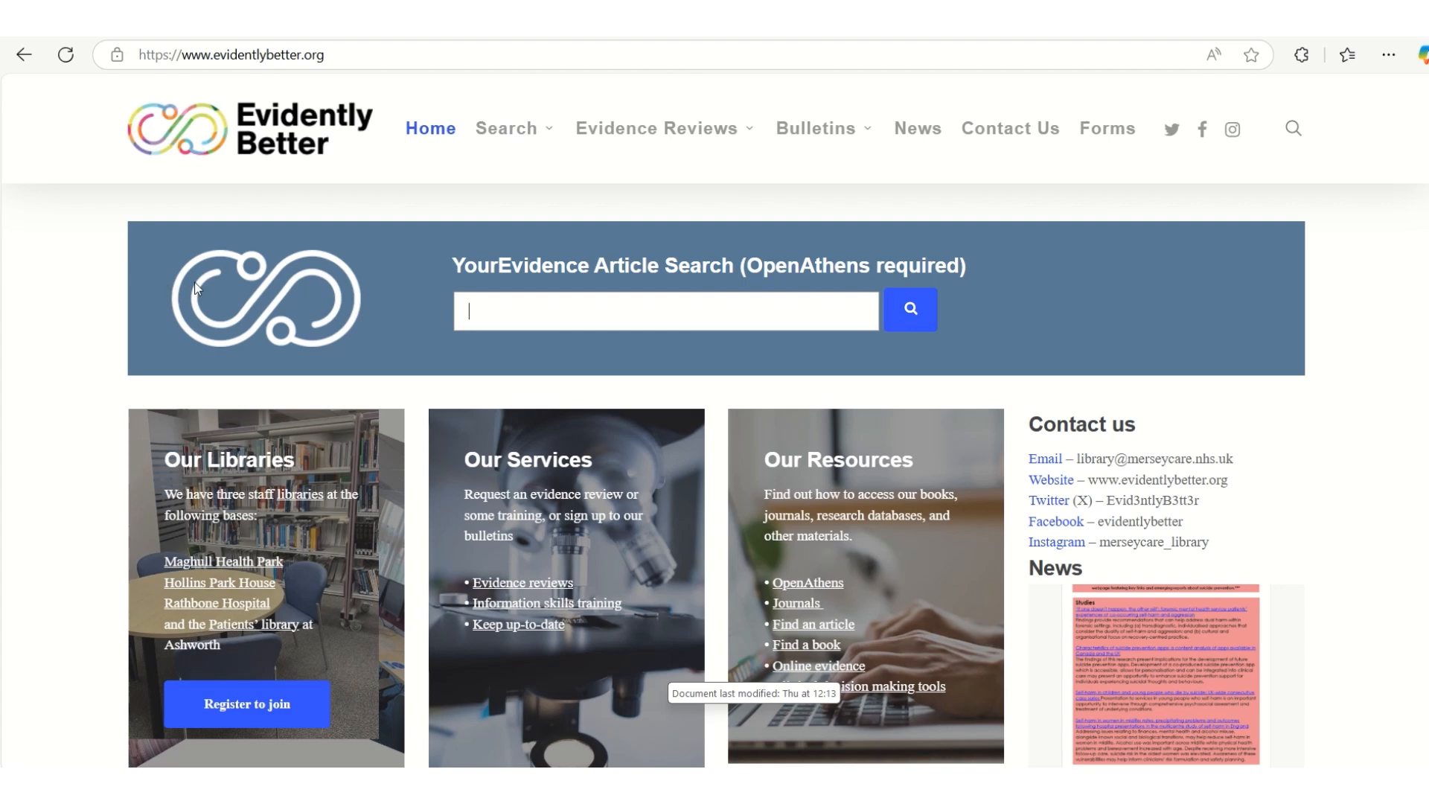
Open the ProQuest interface from the library site's Advanced Searching page and display its account options
{"action": "mouse_move", "coordinate": [501, 150]}
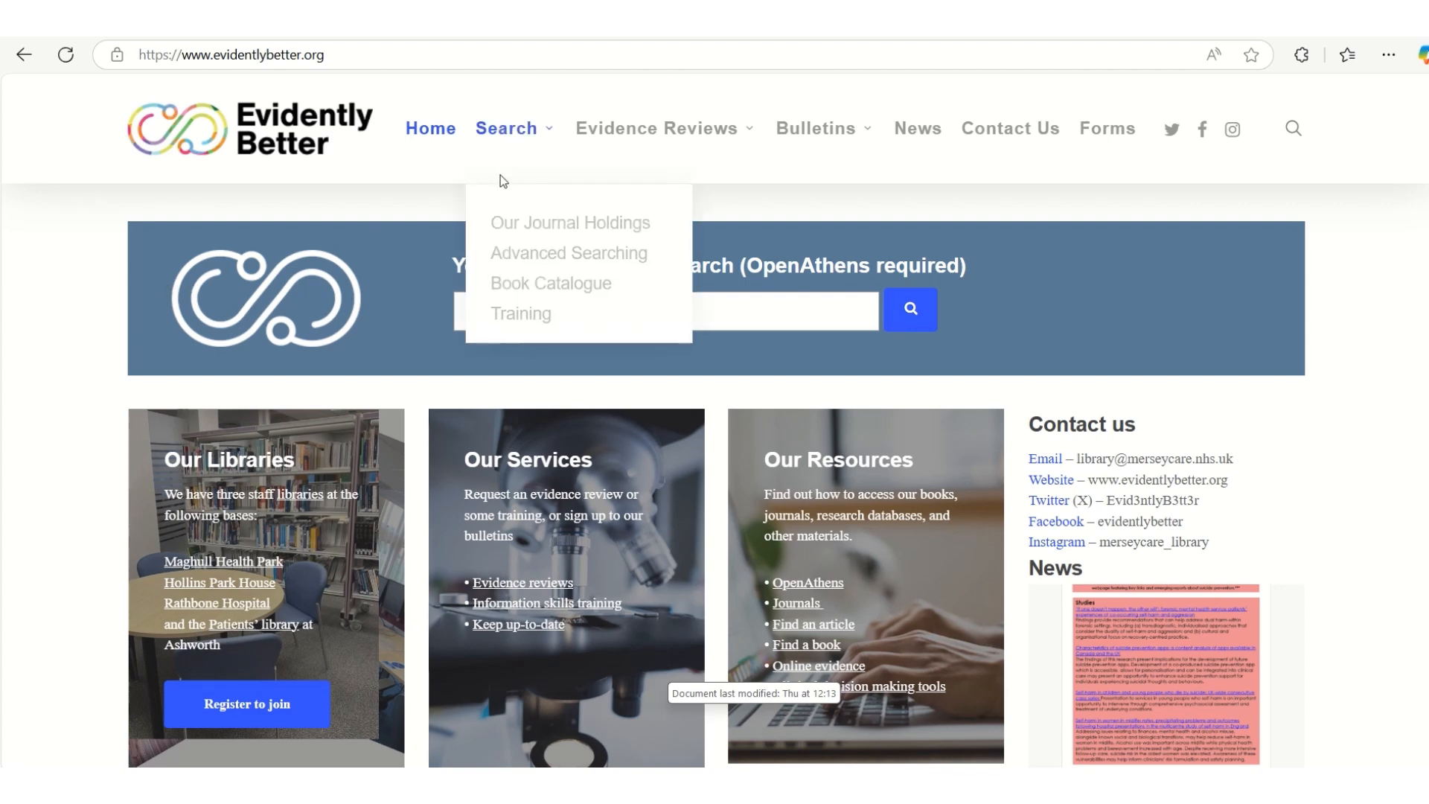
{"action": "left_click", "coordinate": [517, 253]}
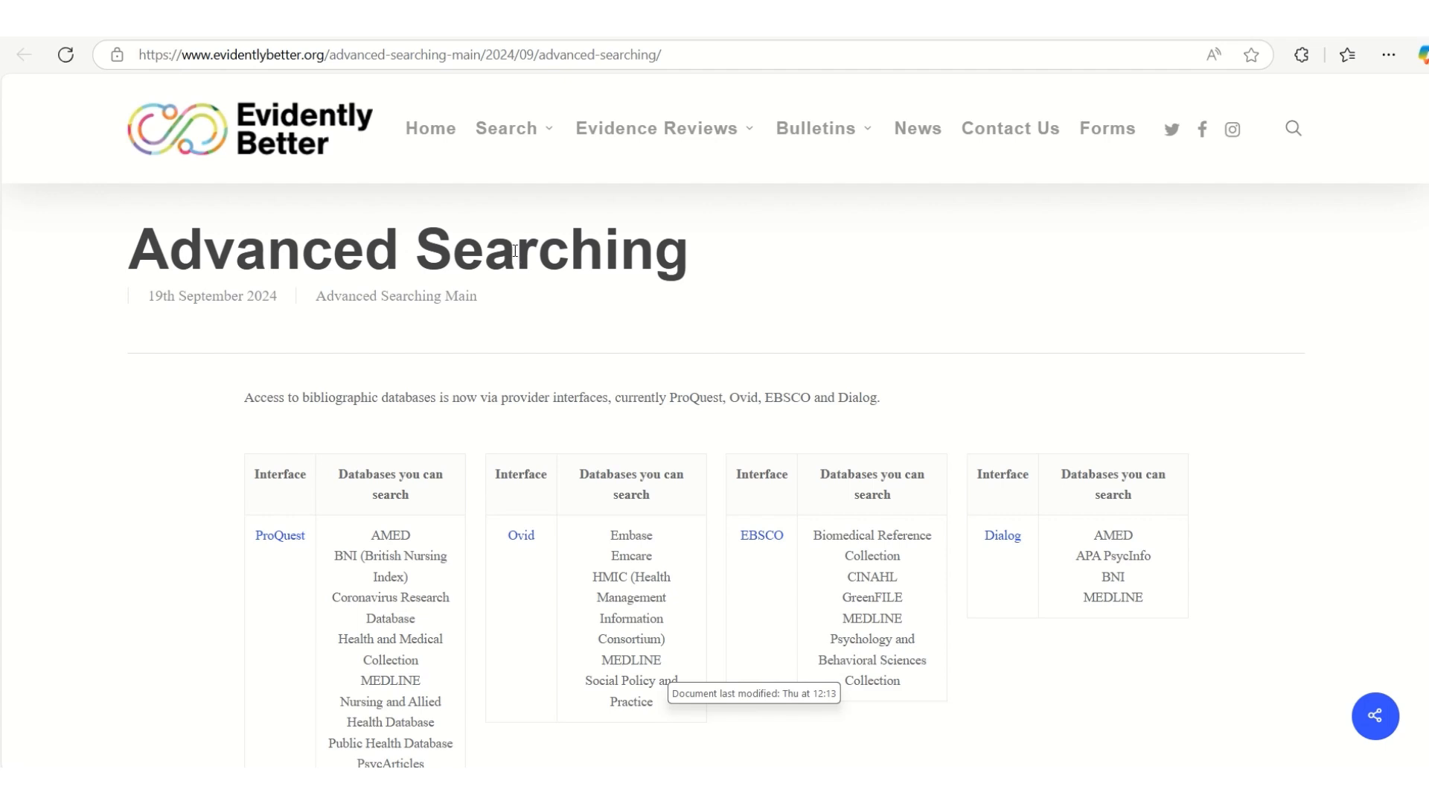
{"action": "left_click", "coordinate": [282, 536]}
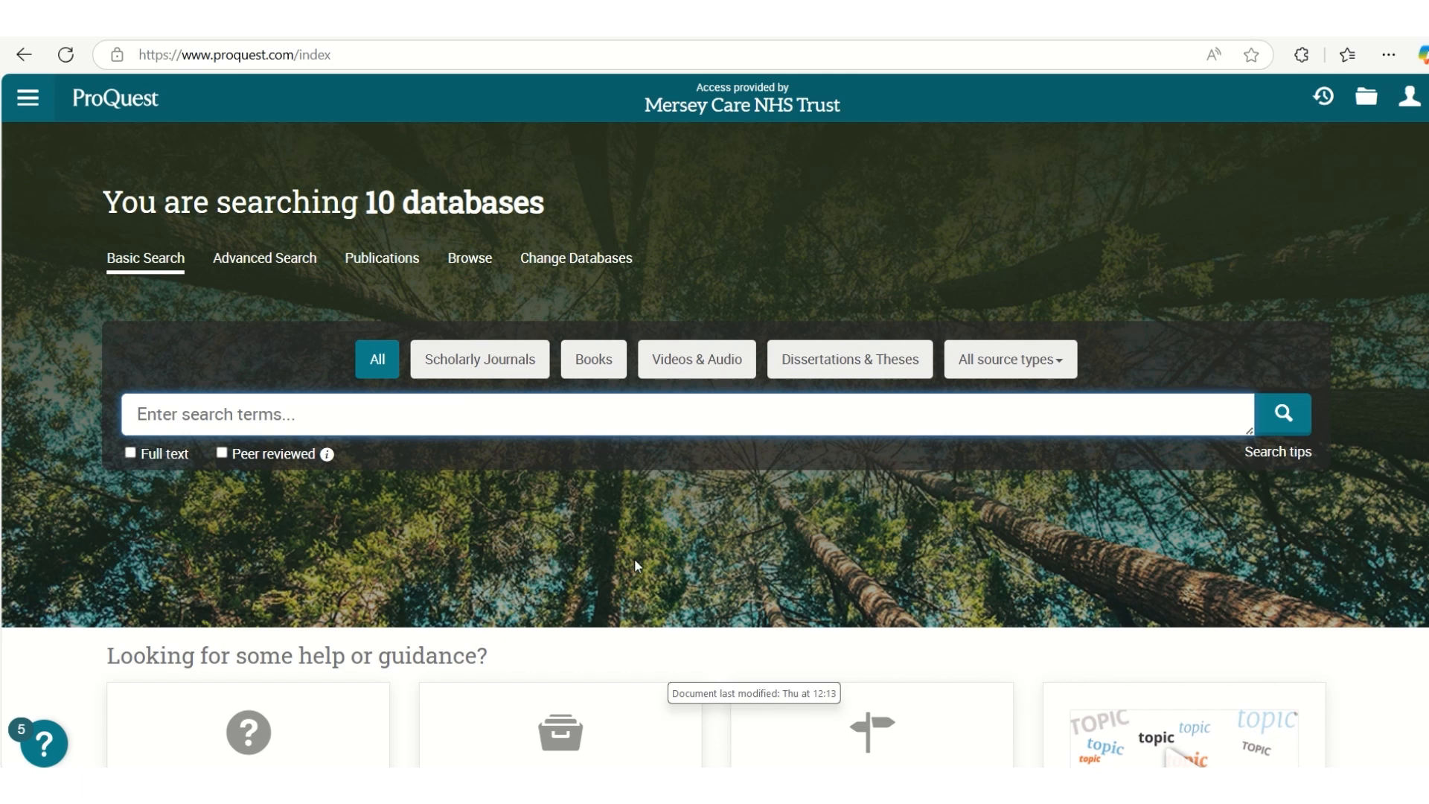
{"action": "left_click", "coordinate": [1412, 104]}
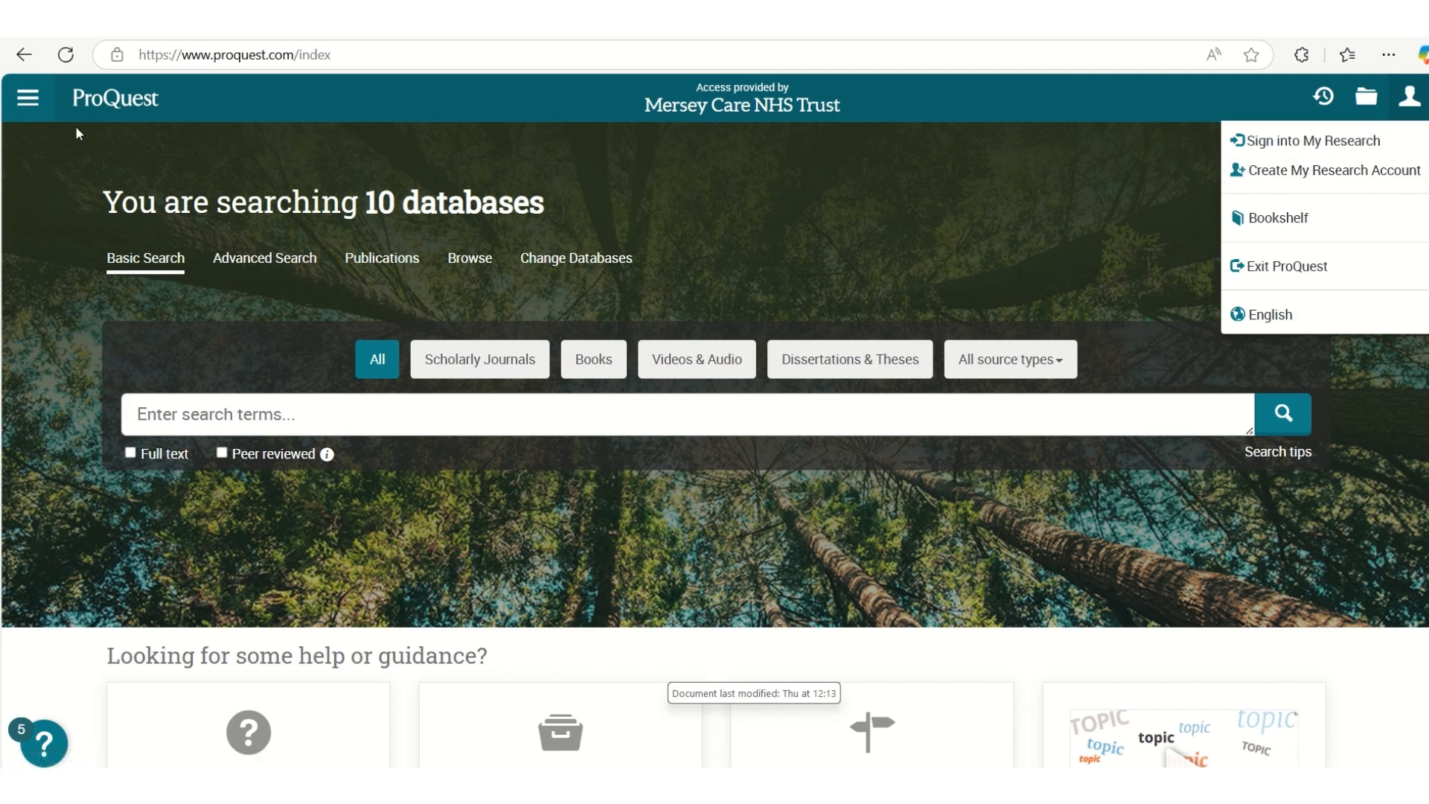
Change the database selection to MEDLINE only and open its search form
{"action": "left_click", "coordinate": [26, 104]}
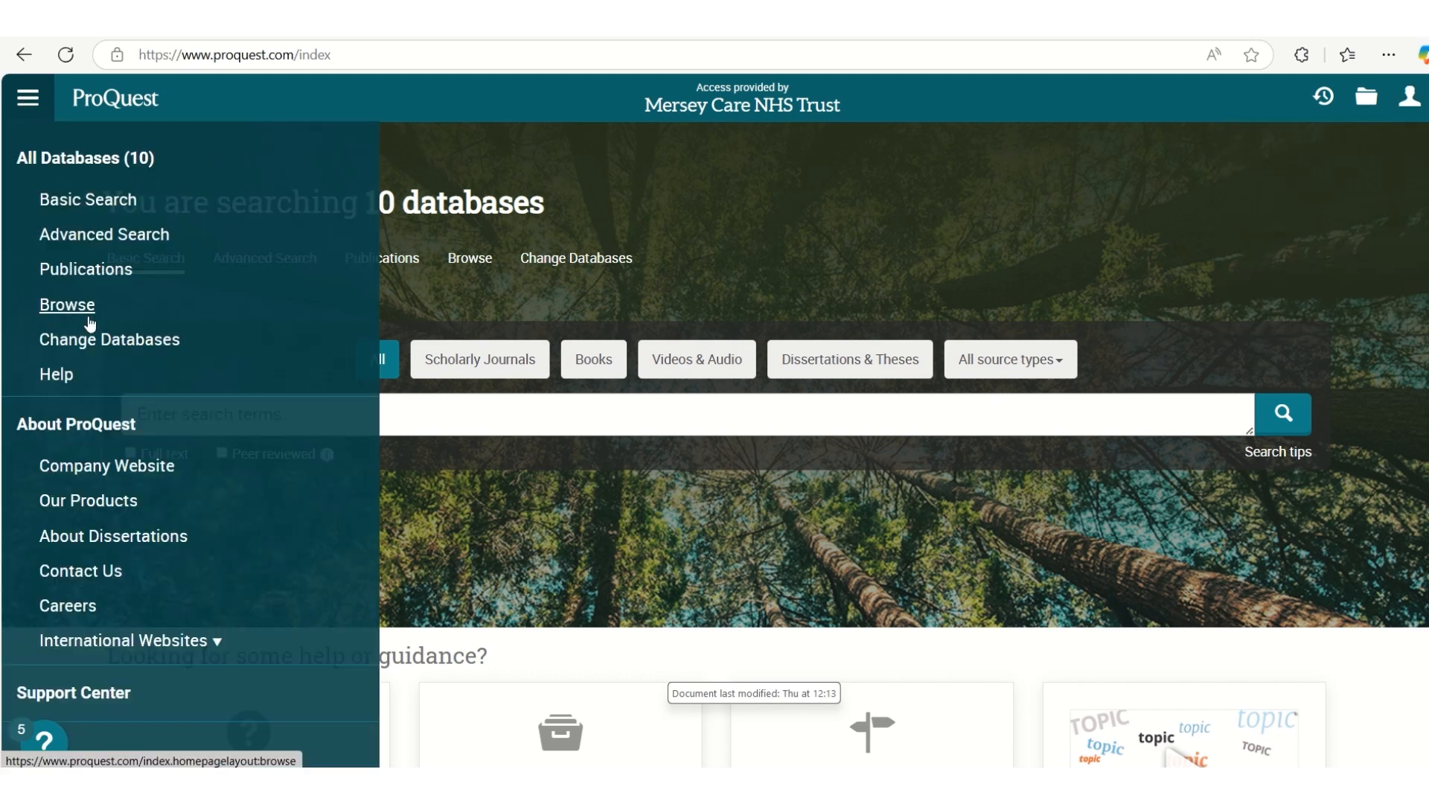
{"action": "left_click", "coordinate": [87, 345]}
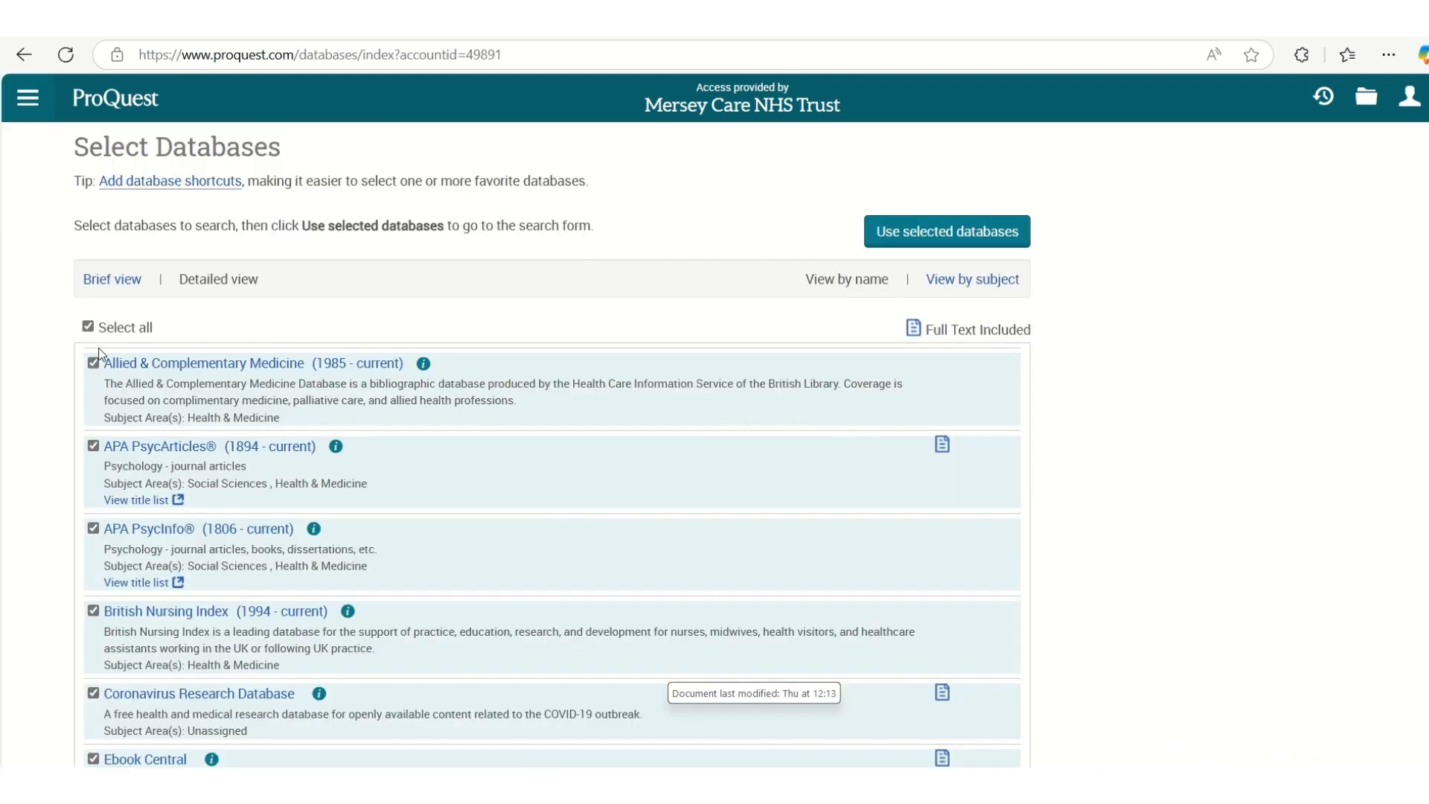
{"action": "left_click", "coordinate": [87, 327]}
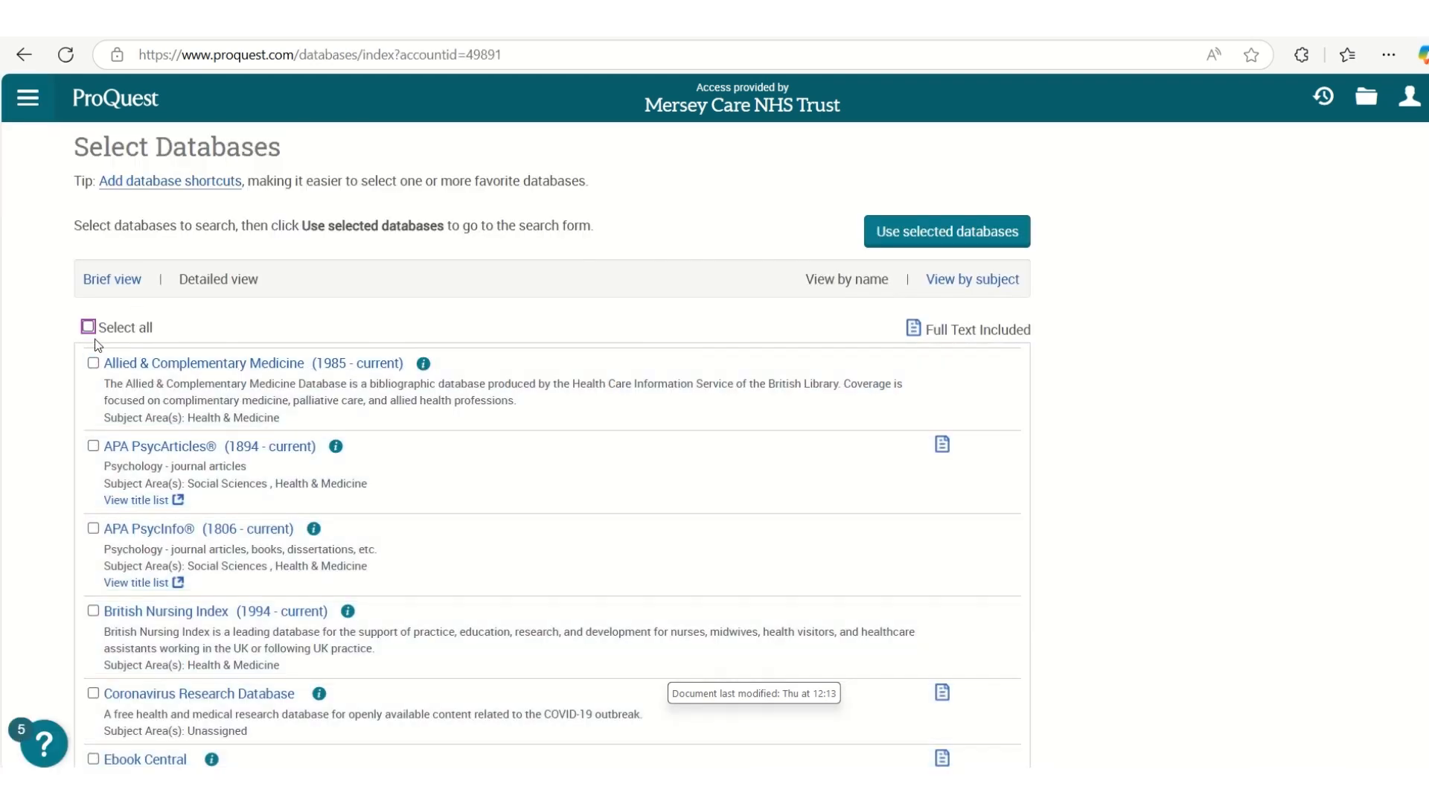
{"action": "scroll", "coordinate": [186, 460], "scroll_direction": "down", "scroll_amount": 1}
{"action": "scroll", "coordinate": [186, 460], "scroll_direction": "down", "scroll_amount": 7}
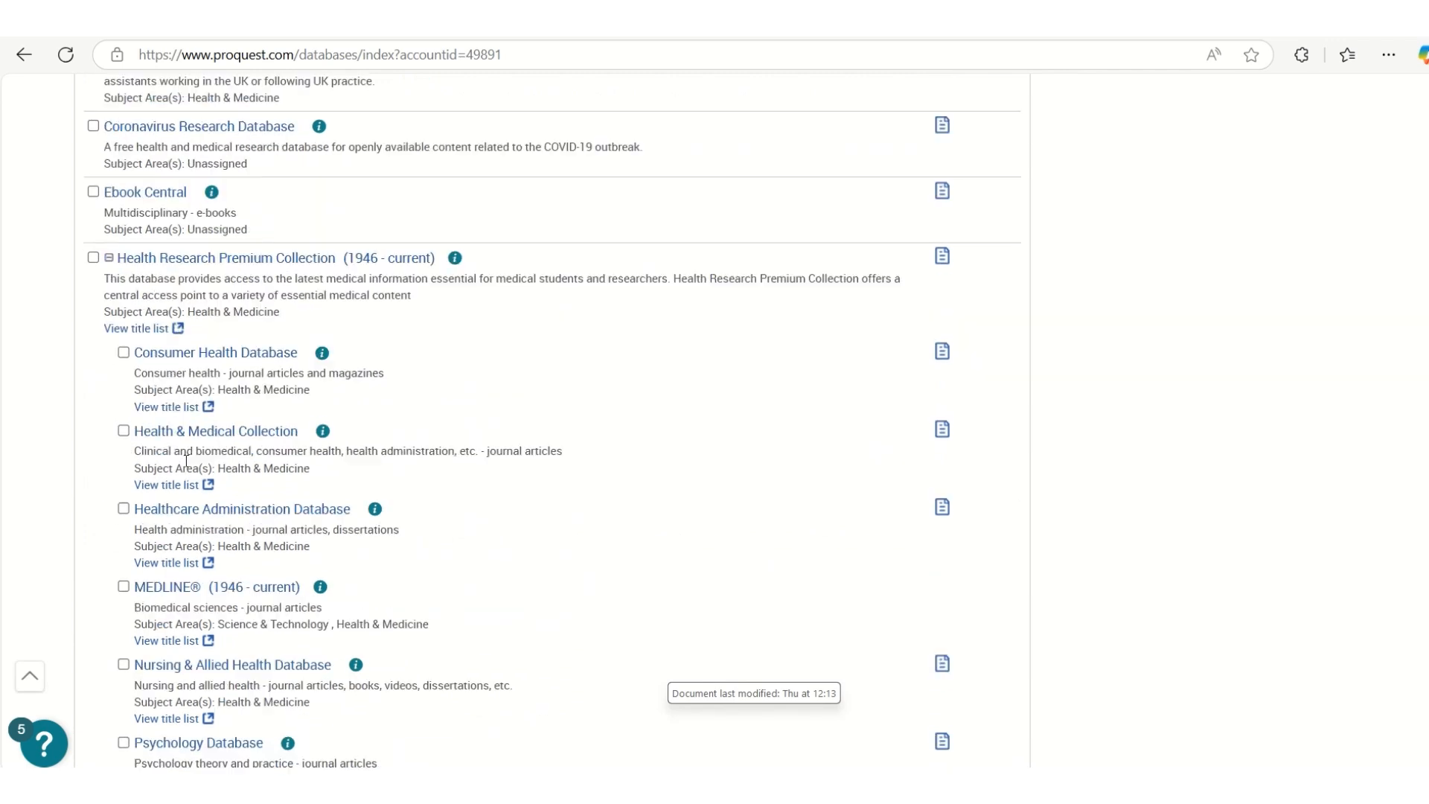
{"action": "left_click", "coordinate": [124, 492]}
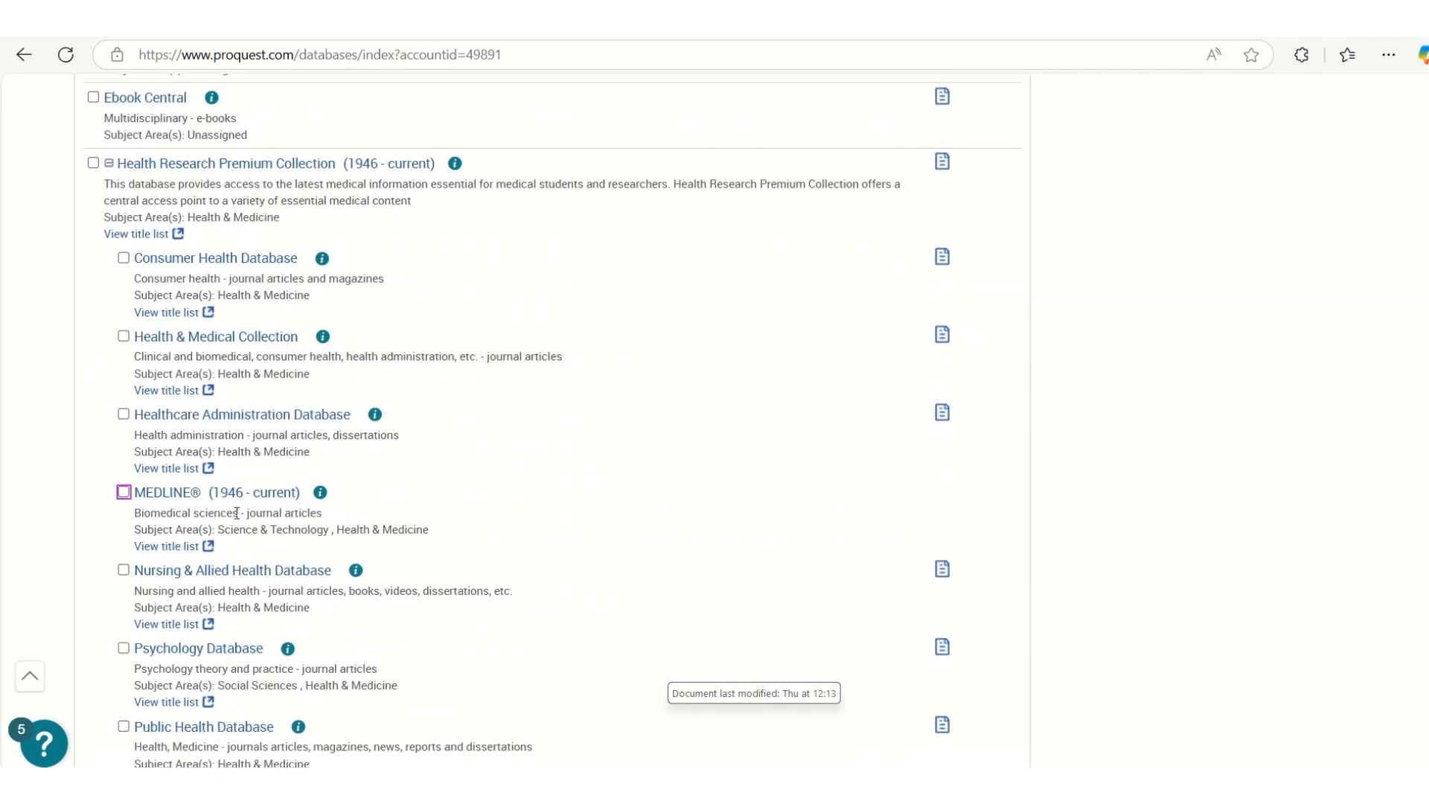
{"action": "scroll", "coordinate": [564, 503], "scroll_direction": "up", "scroll_amount": 8}
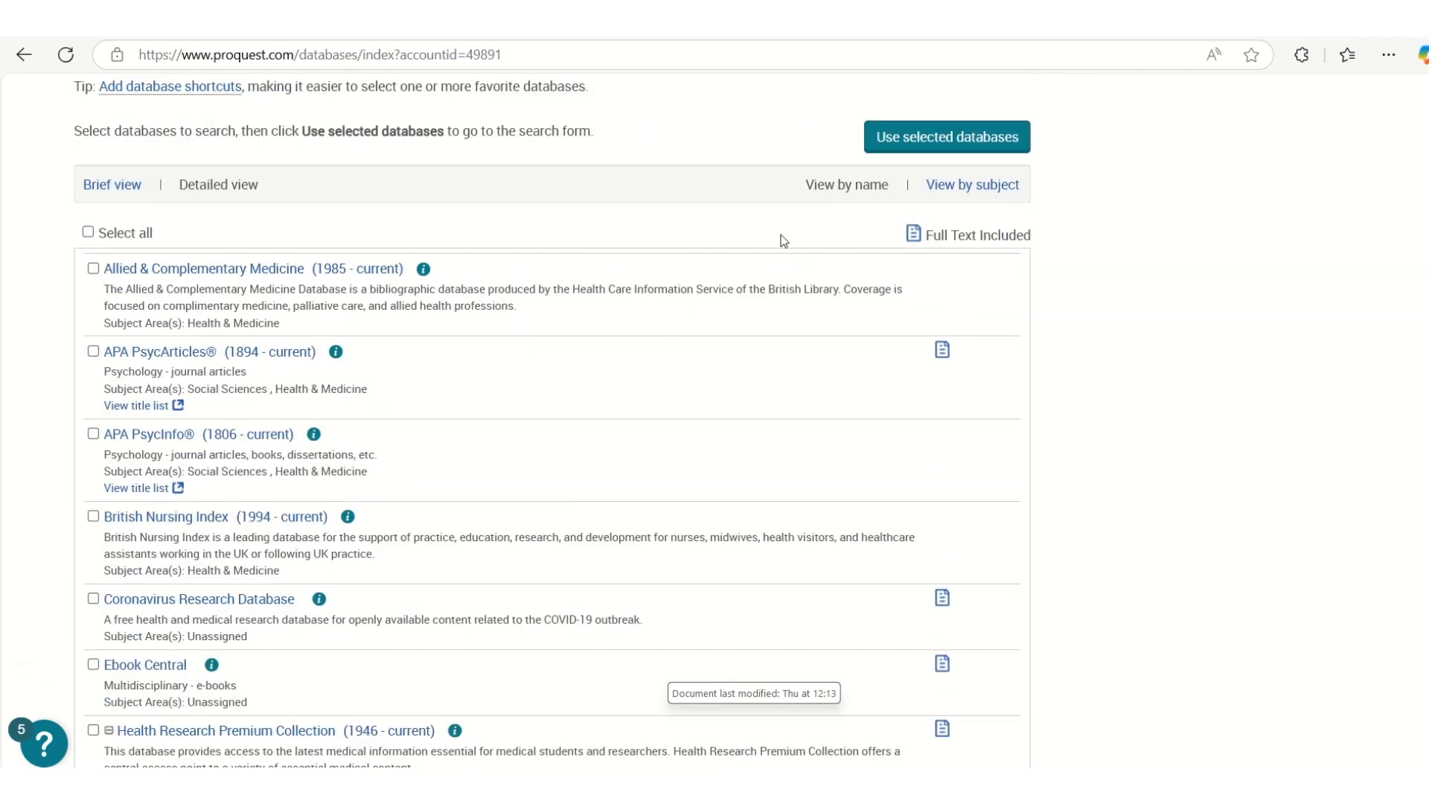
{"action": "left_click", "coordinate": [899, 146]}
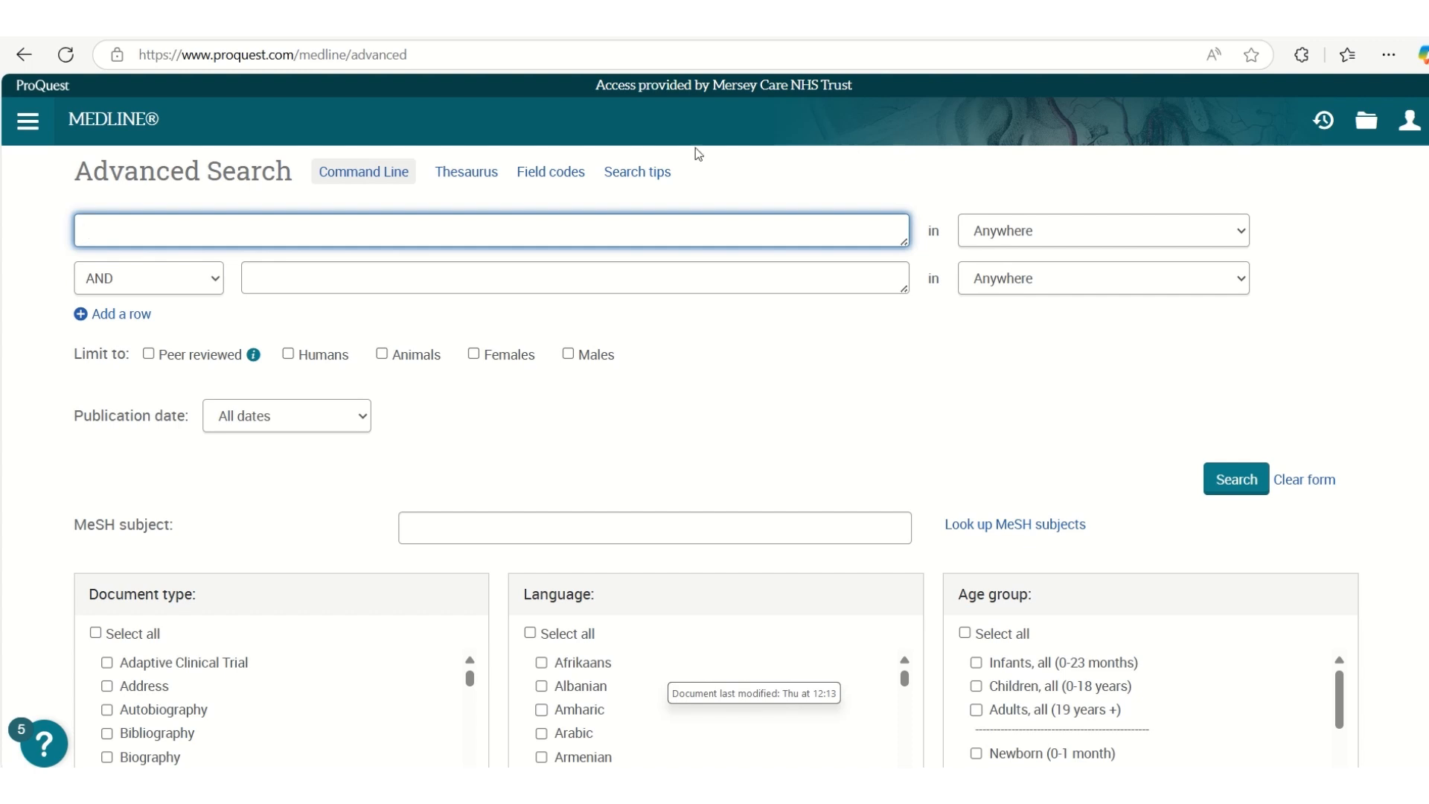
Enter "dementia" as the first search term and restrict it to Abstract — ABSTRACT
{"action": "type", "text": "dementia"}
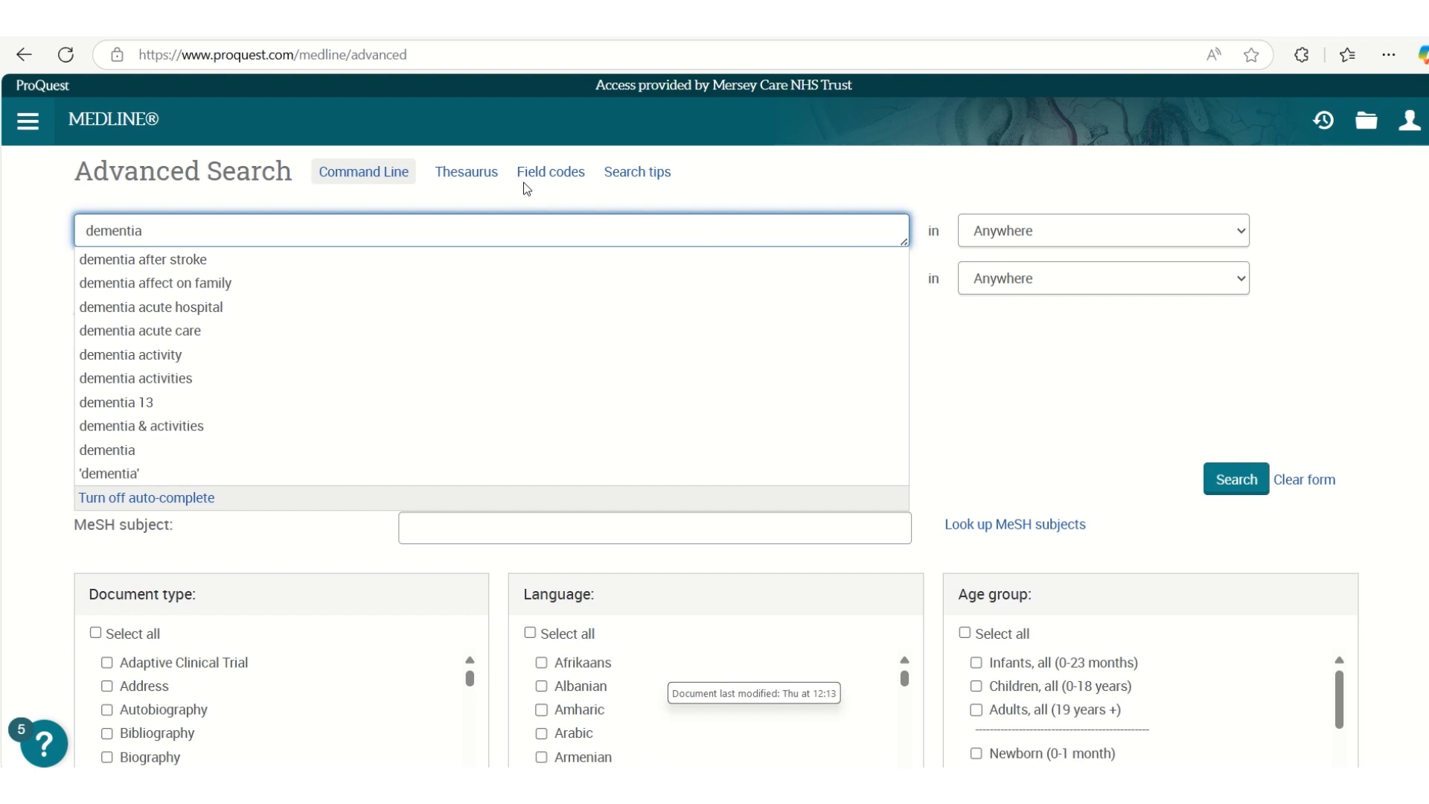
{"action": "left_click", "coordinate": [1033, 231]}
{"action": "left_click", "coordinate": [1023, 316]}
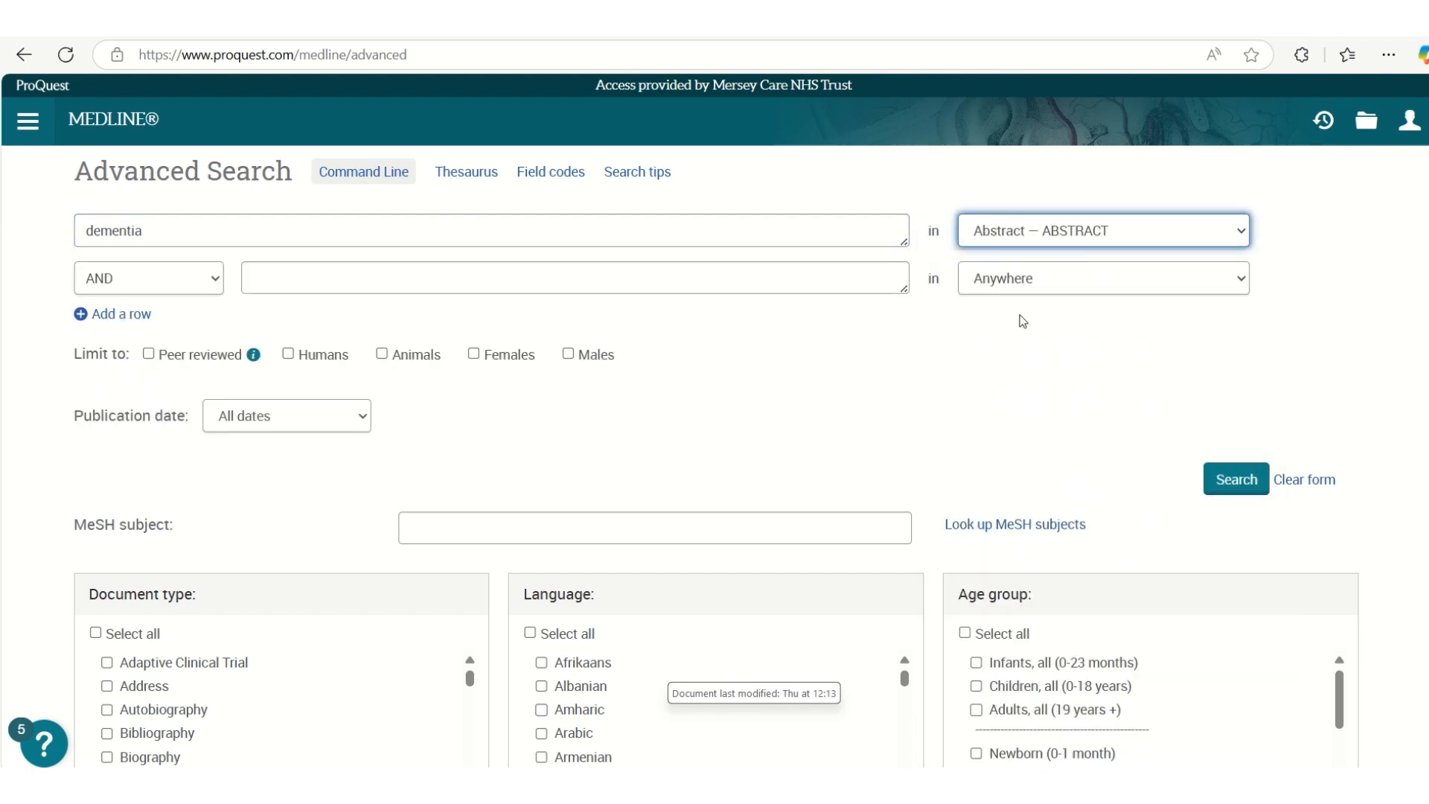
Add "dementia" in Document title — TITLE as the second term, combined with OR, and run the search
{"action": "left_click", "coordinate": [214, 278]}
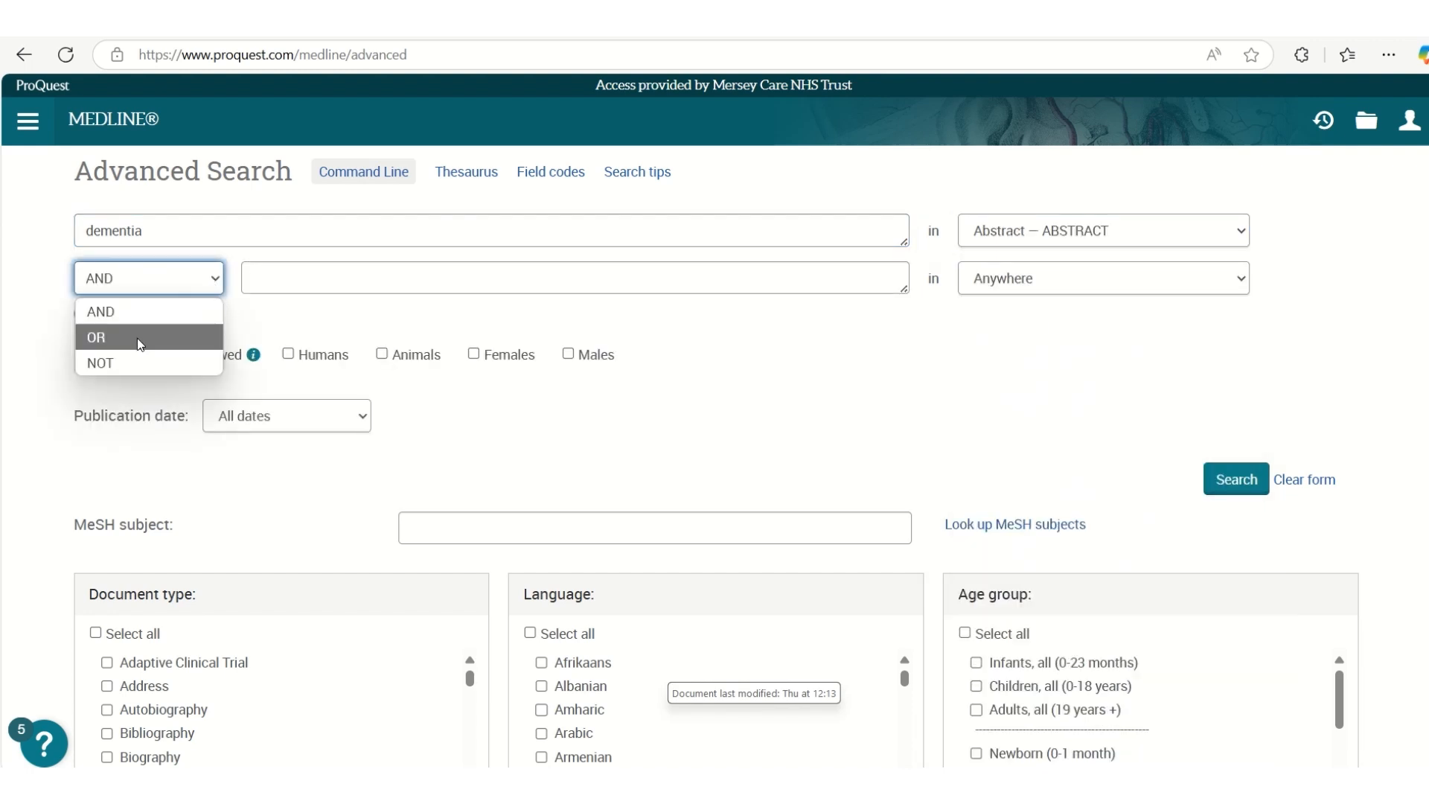
{"action": "left_click", "coordinate": [138, 333]}
{"action": "left_click", "coordinate": [275, 280]}
{"action": "type", "text": "dementia"}
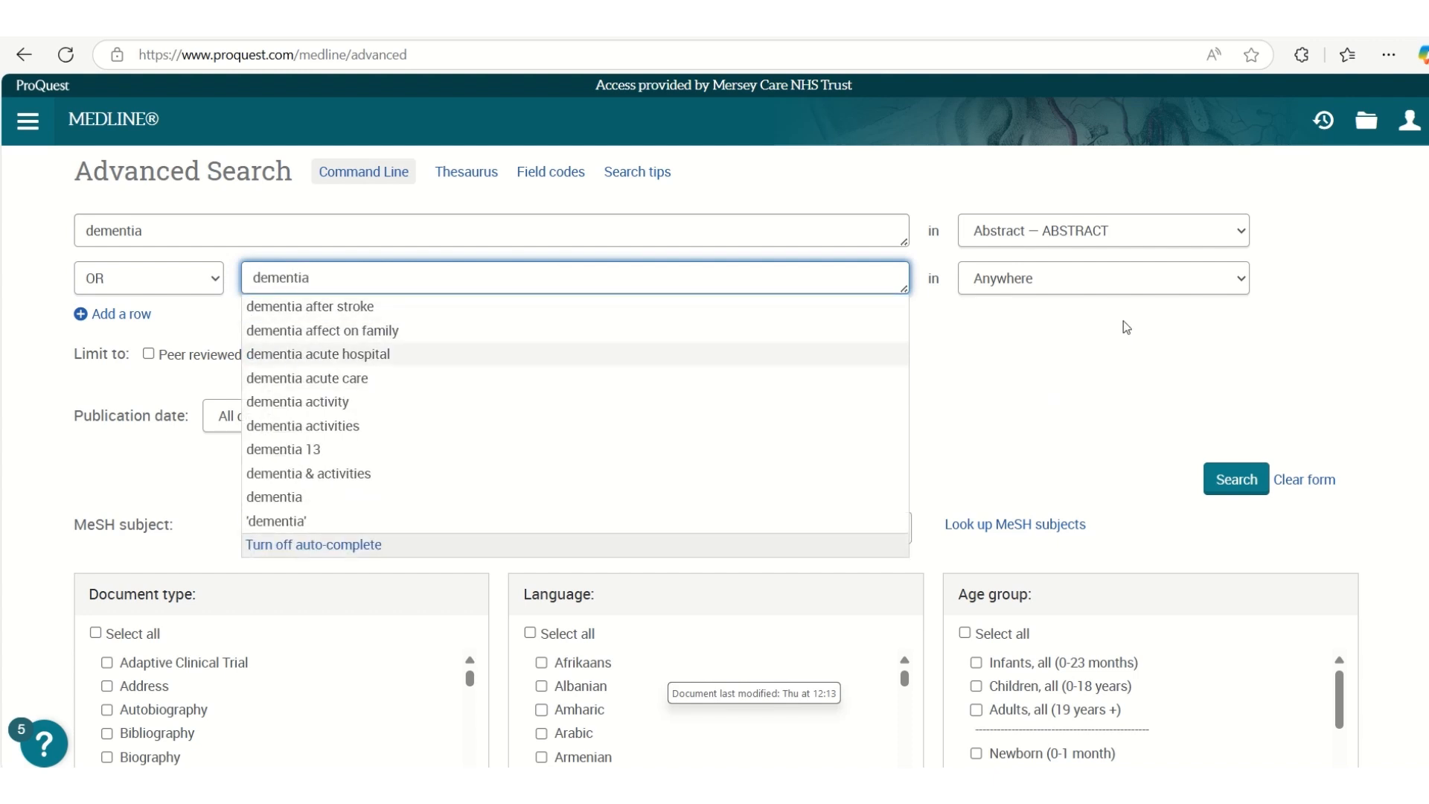
{"action": "left_click", "coordinate": [1114, 279]}
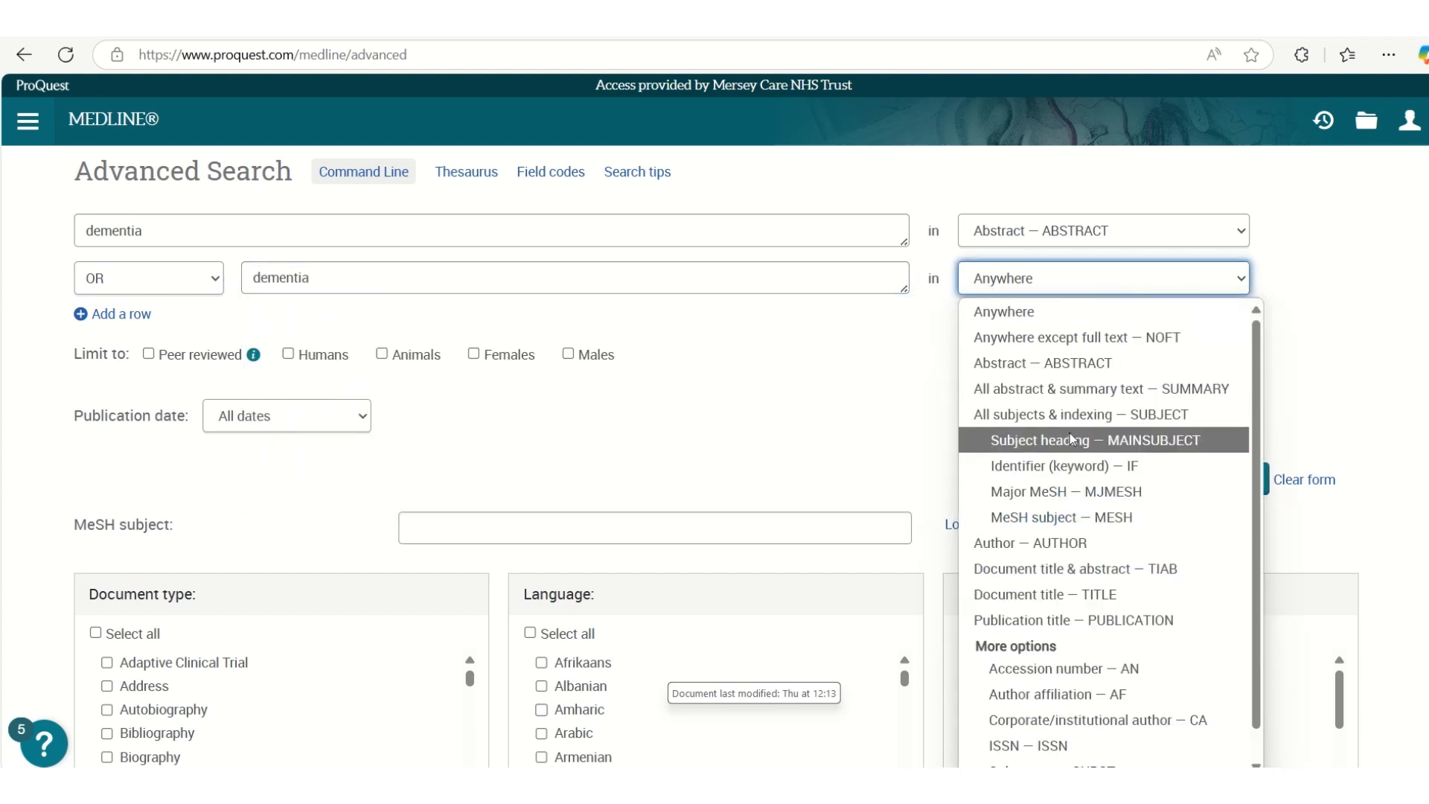
{"action": "left_click", "coordinate": [1044, 594]}
{"action": "left_click", "coordinate": [1208, 485]}
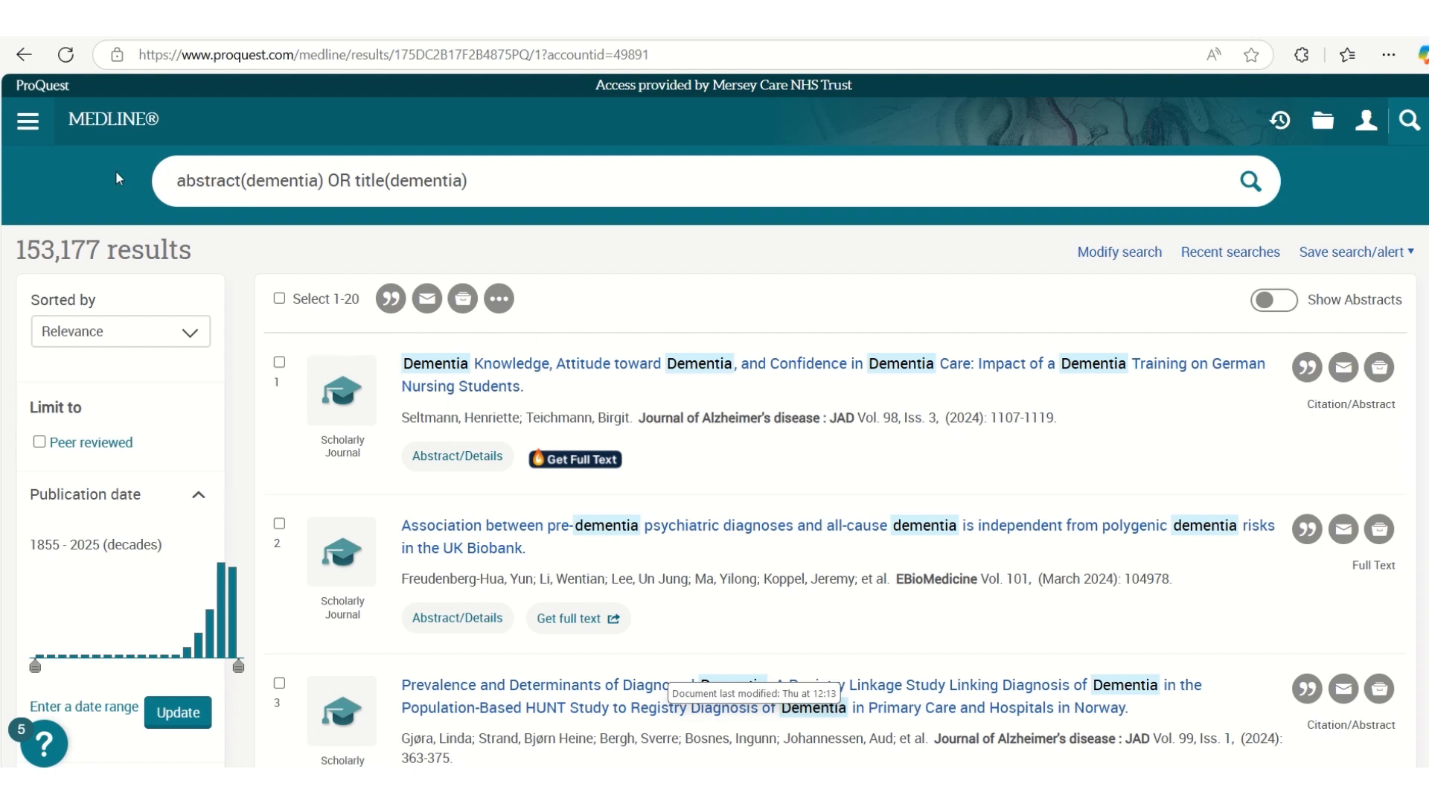
Return to the MEDLINE Advanced Search form and clear both dementia search terms
{"action": "left_click", "coordinate": [30, 123]}
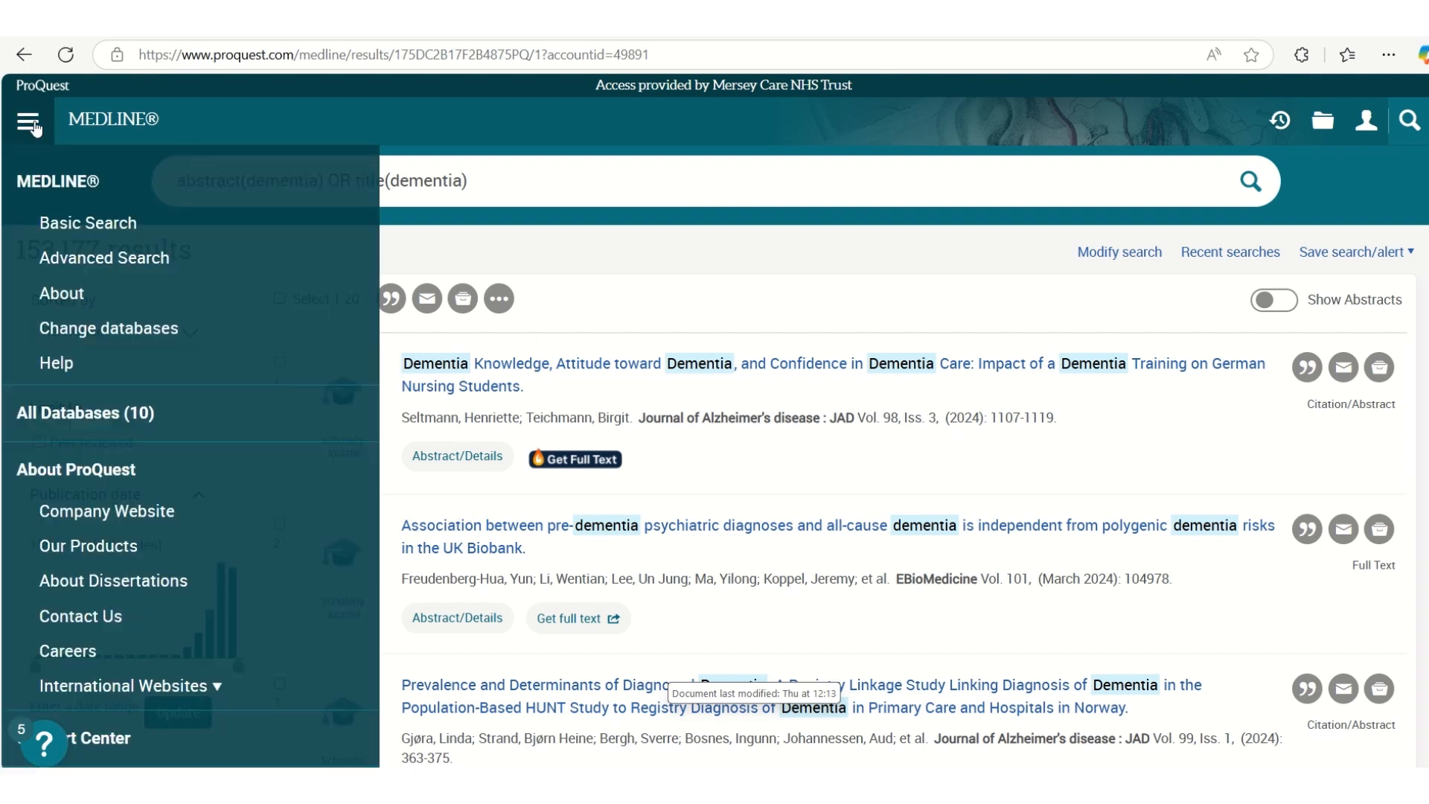
{"action": "left_click", "coordinate": [74, 273]}
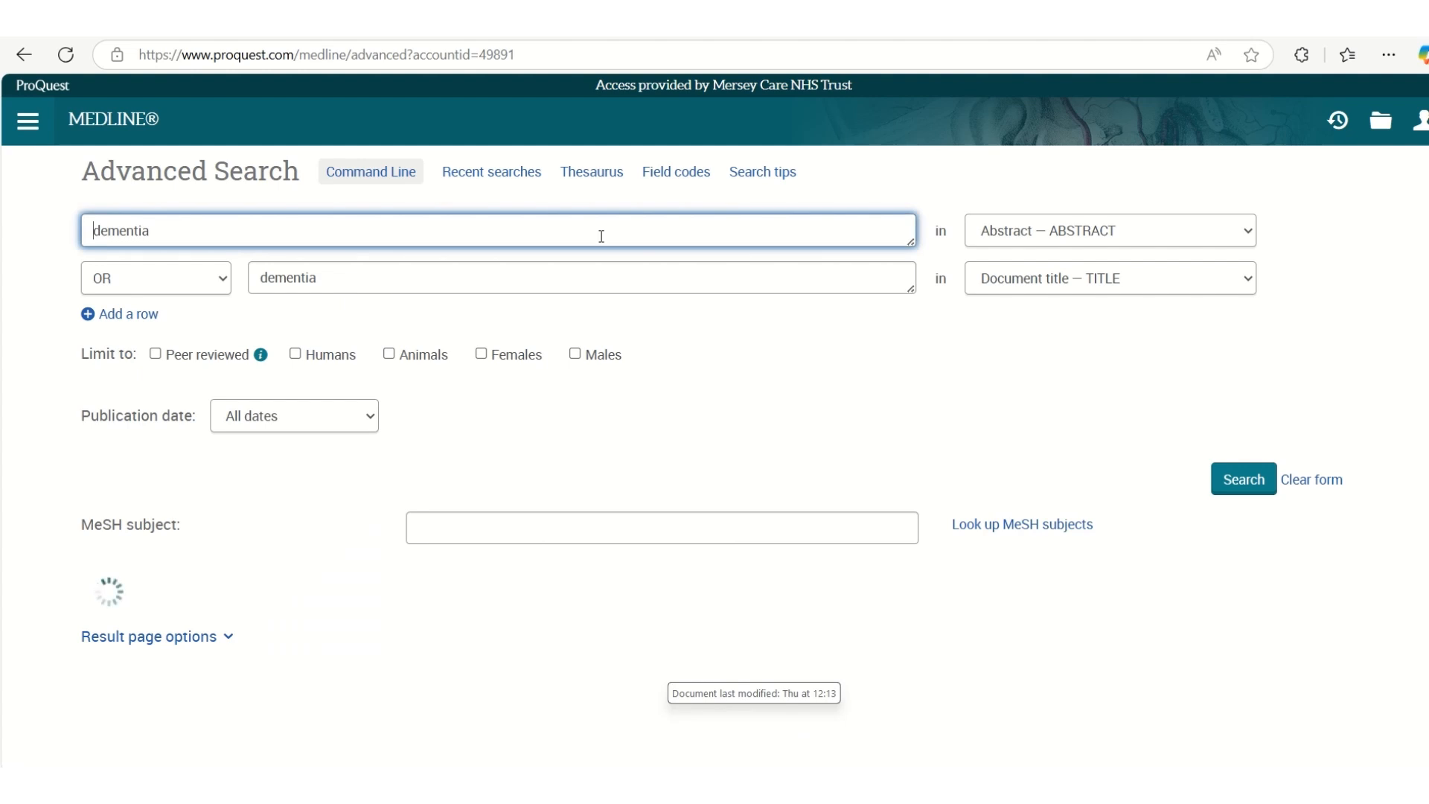
{"action": "left_click", "coordinate": [287, 277]}
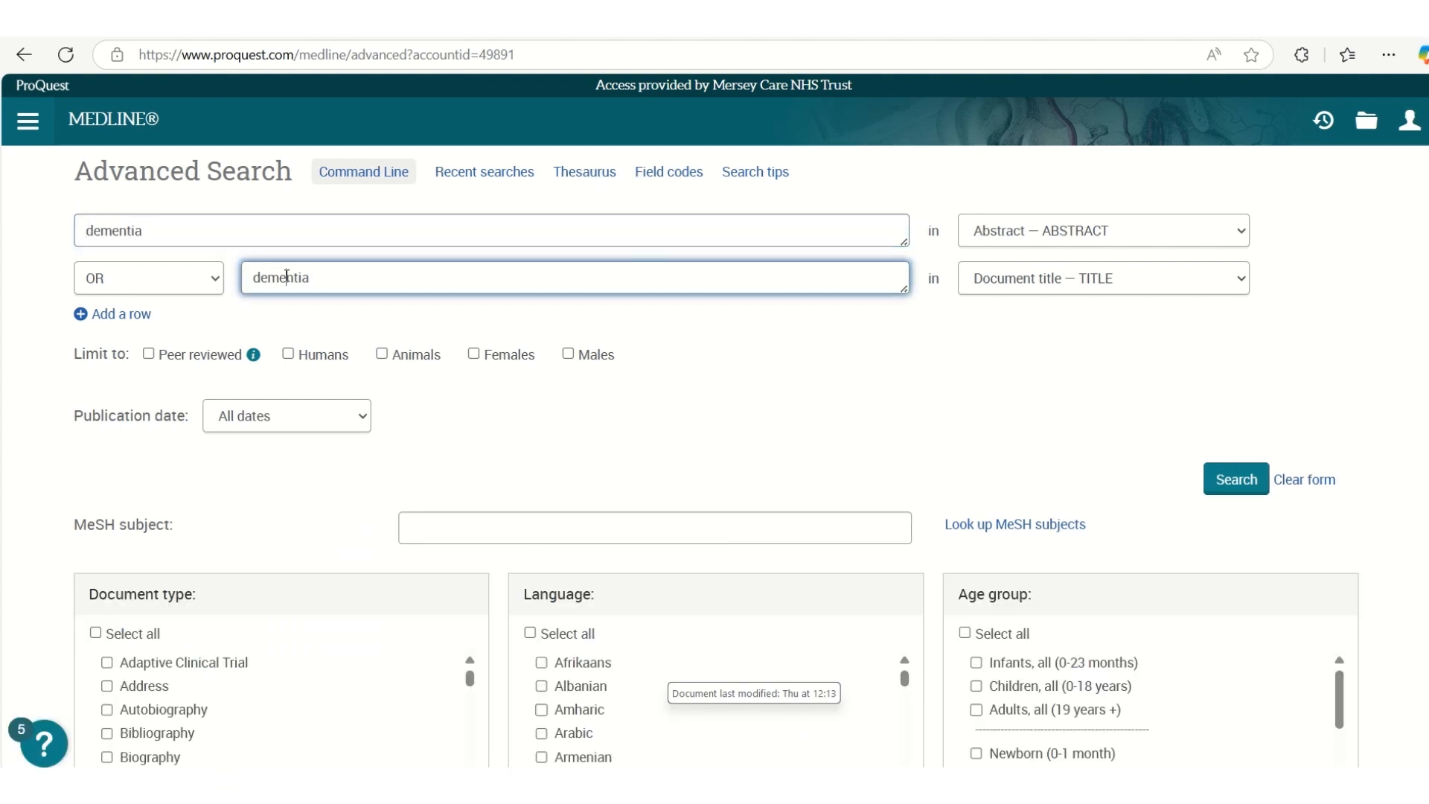
{"action": "double_click", "coordinate": [287, 277]}
{"action": "key", "text": "BackSpace"}
{"action": "double_click", "coordinate": [110, 231]}
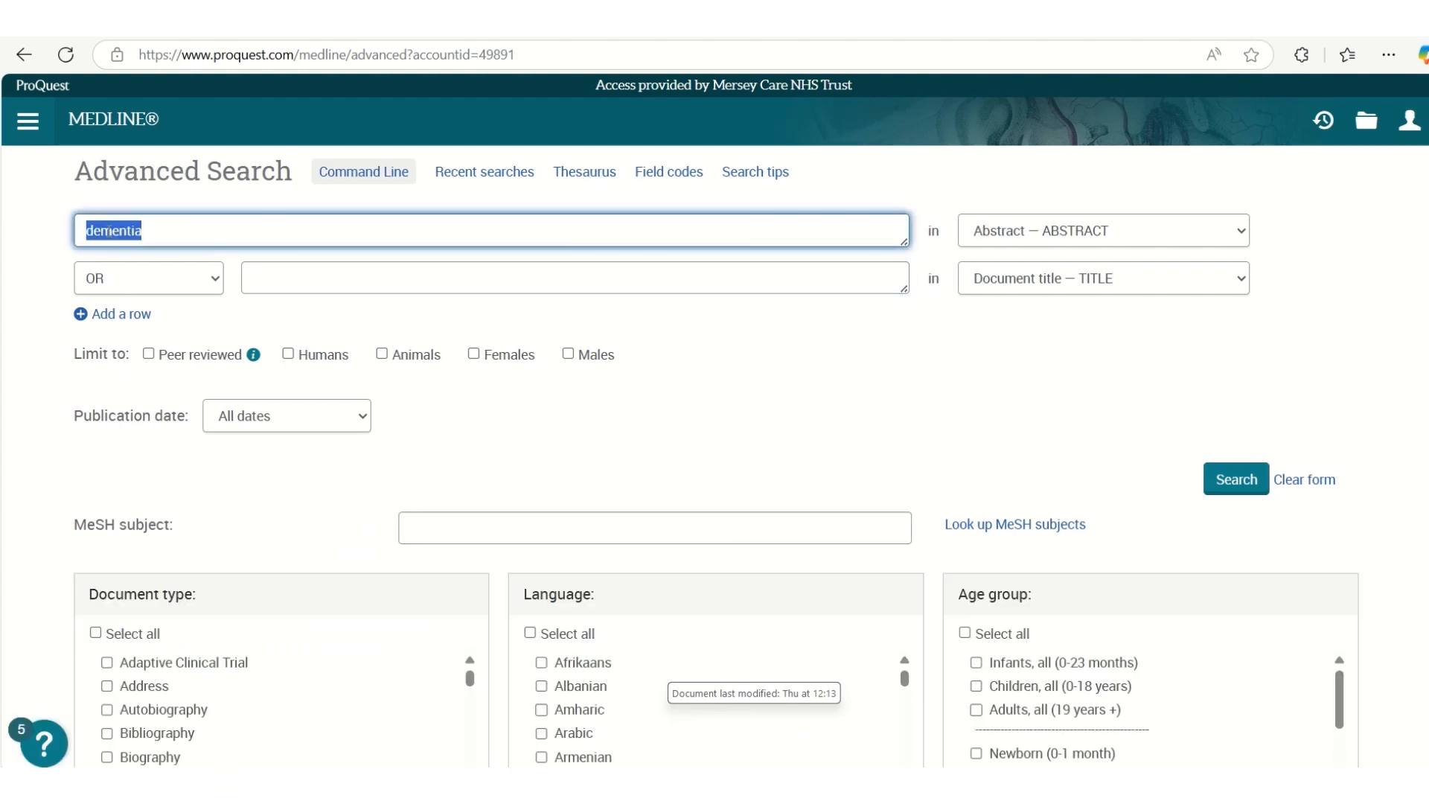
{"action": "key", "text": "BackSpace"}
Look up "dementia" in the MeSH thesaurus and open the Dementia heading in its hierarchy
{"action": "left_click", "coordinate": [580, 175]}
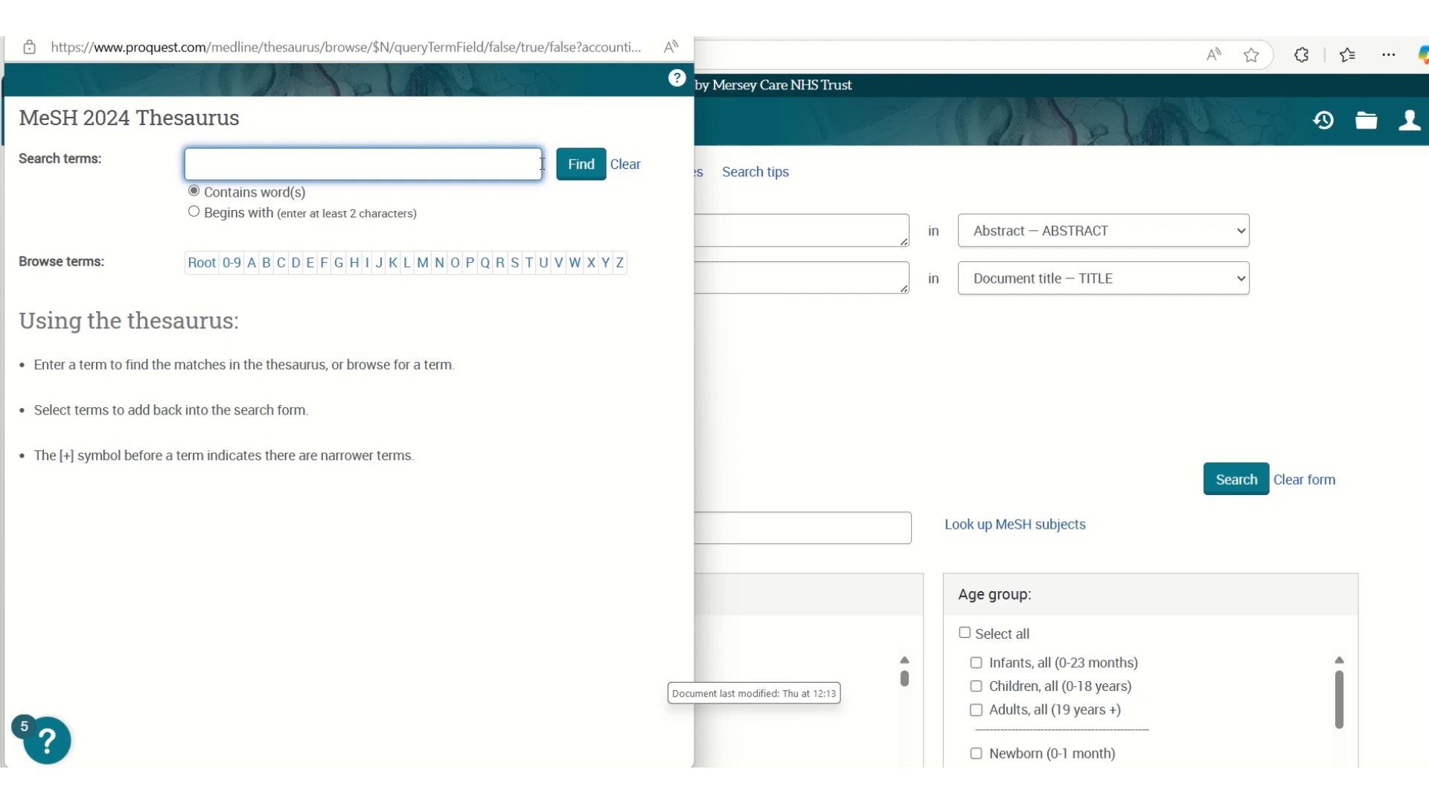
{"action": "type", "text": "dementia"}
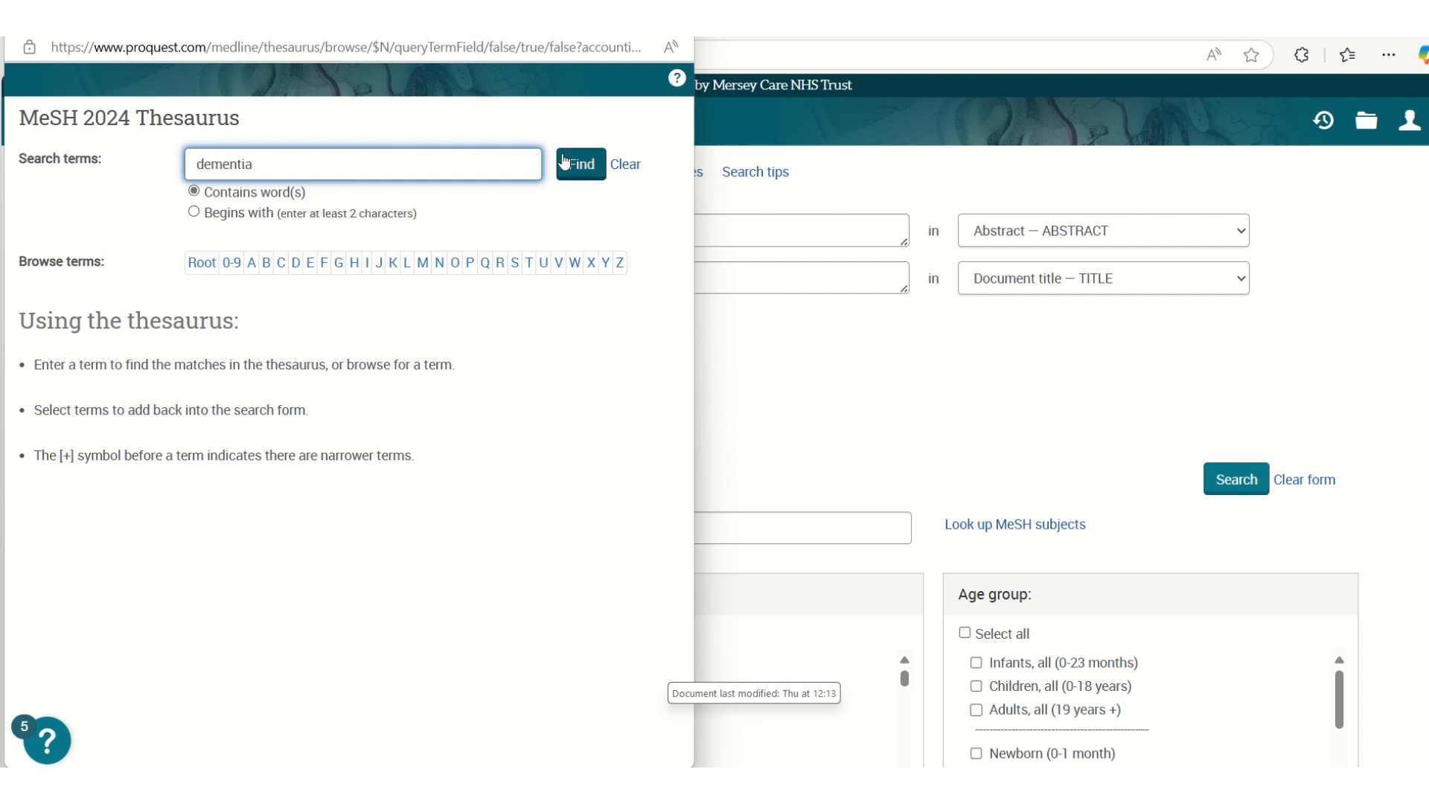
{"action": "left_click", "coordinate": [588, 168]}
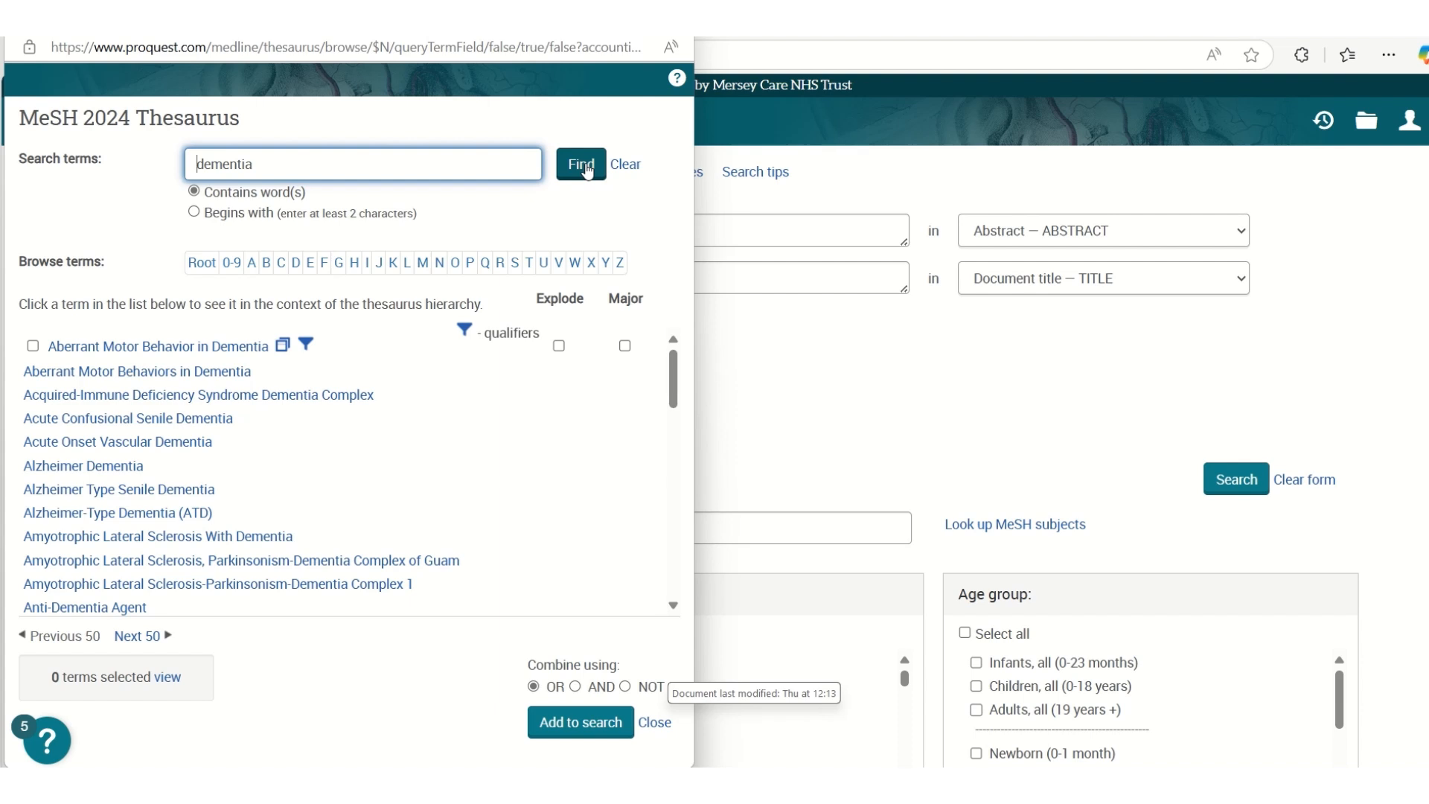
{"action": "scroll", "coordinate": [118, 514], "scroll_direction": "down", "scroll_amount": 1}
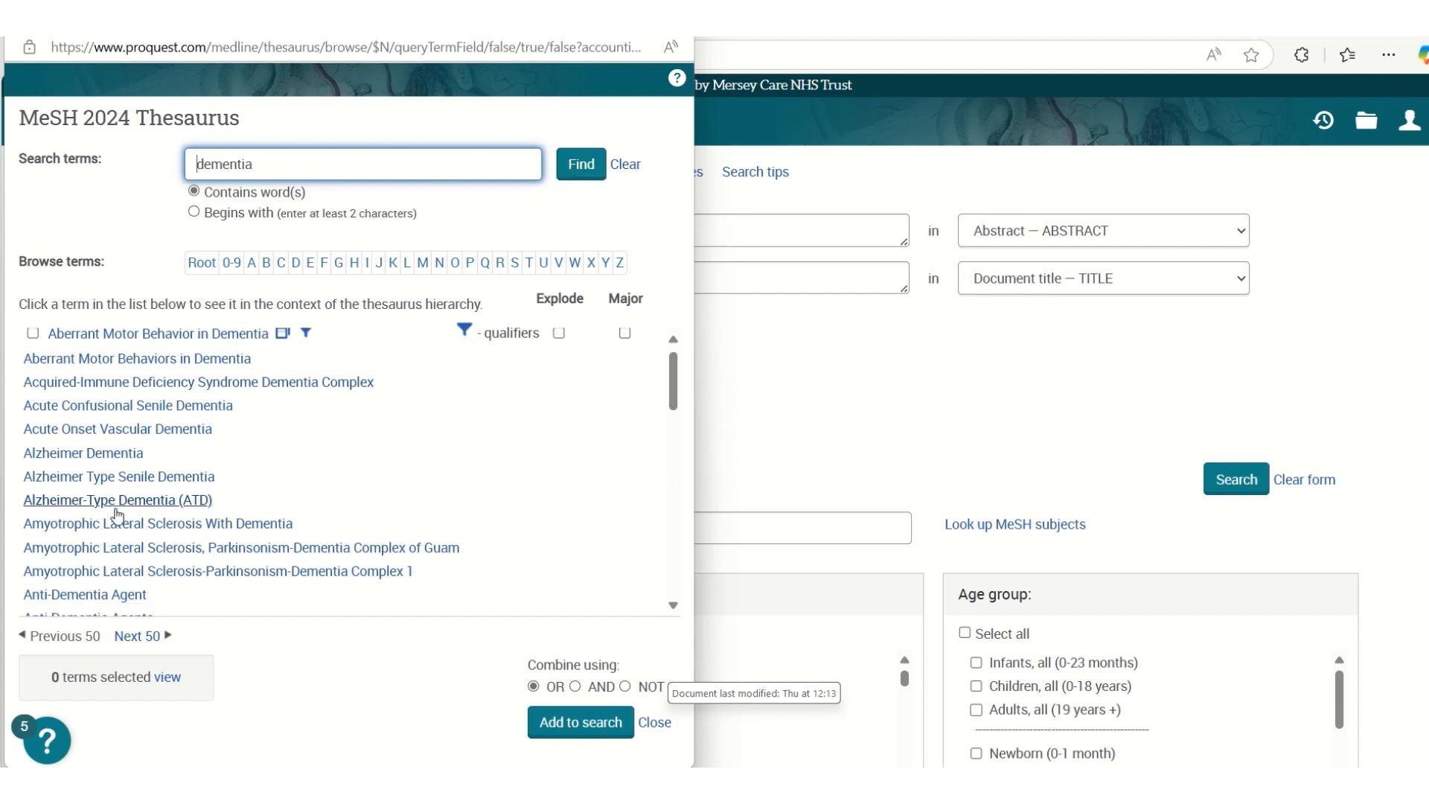
{"action": "scroll", "coordinate": [117, 514], "scroll_direction": "down", "scroll_amount": 5}
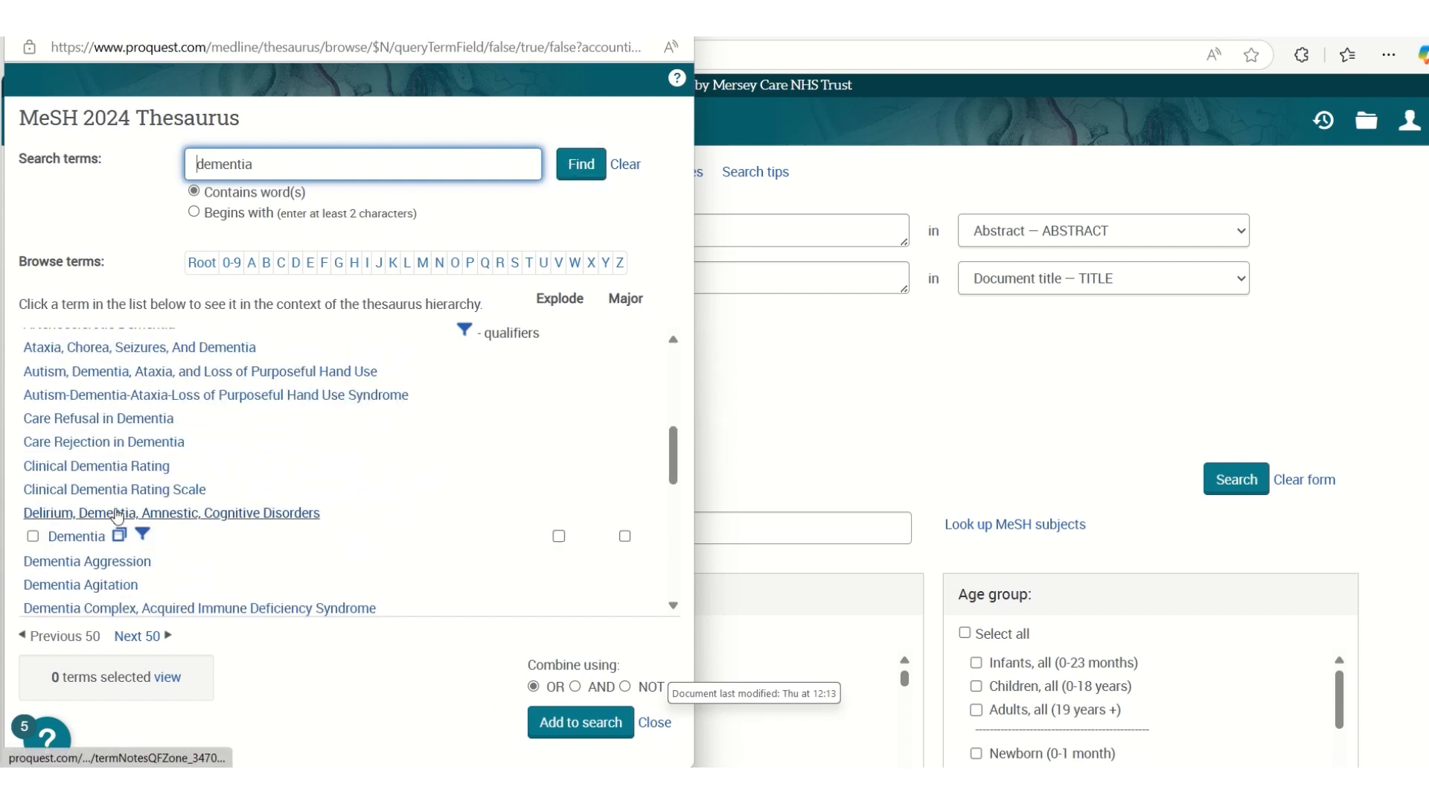
{"action": "left_click", "coordinate": [62, 541]}
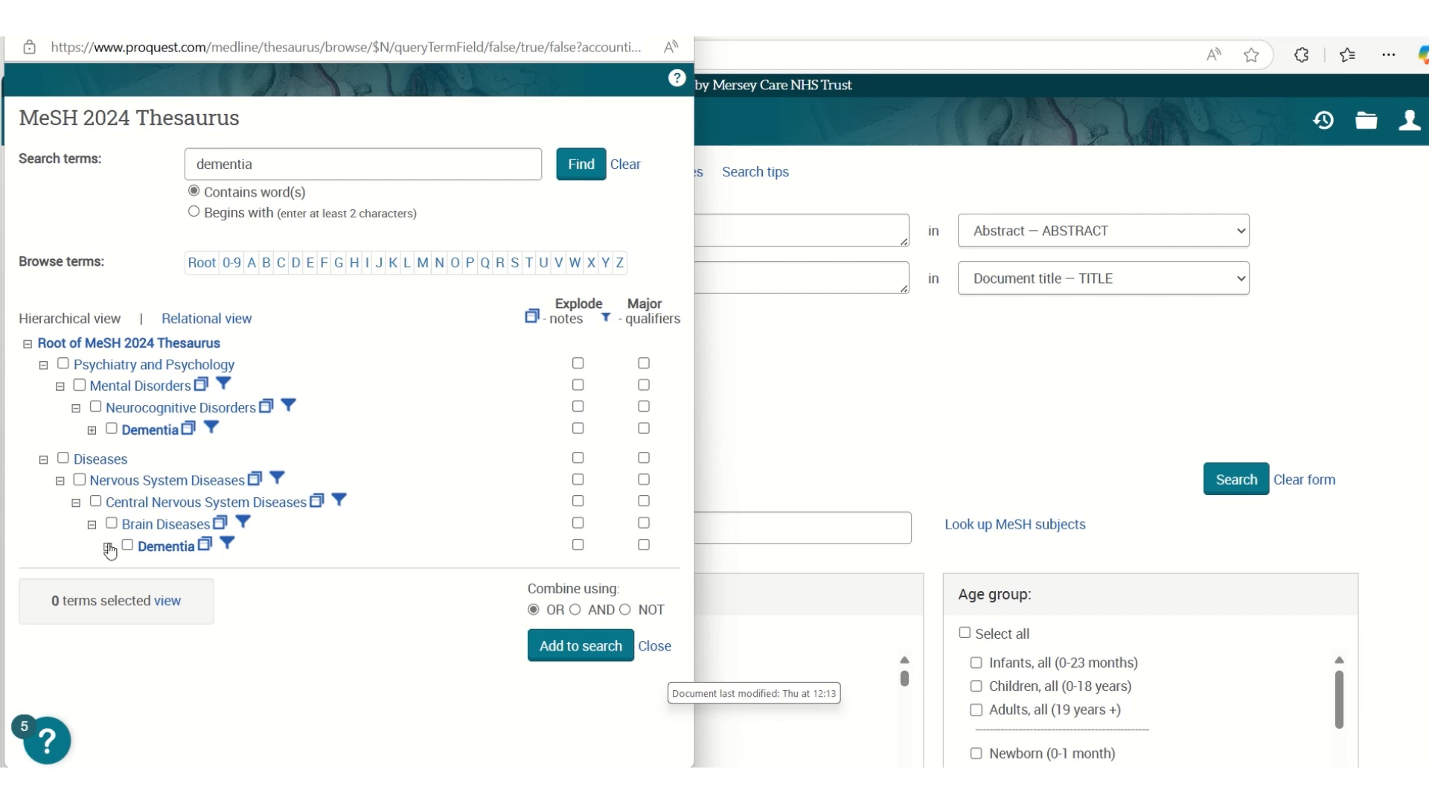
Expand Dementia under Brain Diseases, add it to the search form with Explode enabled, and run the search
{"action": "left_click", "coordinate": [107, 548]}
{"action": "scroll", "coordinate": [239, 538], "scroll_direction": "down", "scroll_amount": 3}
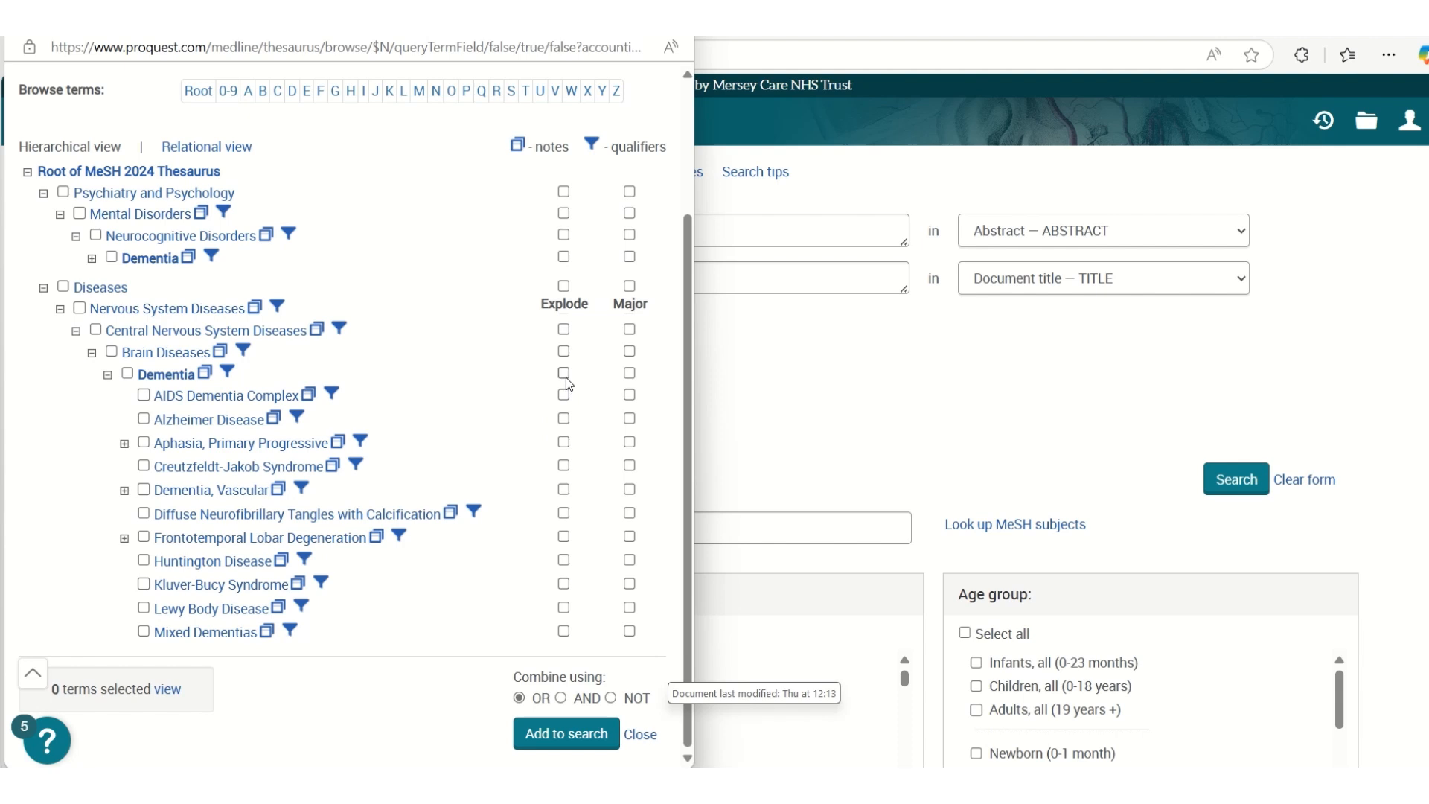
{"action": "left_click", "coordinate": [564, 374]}
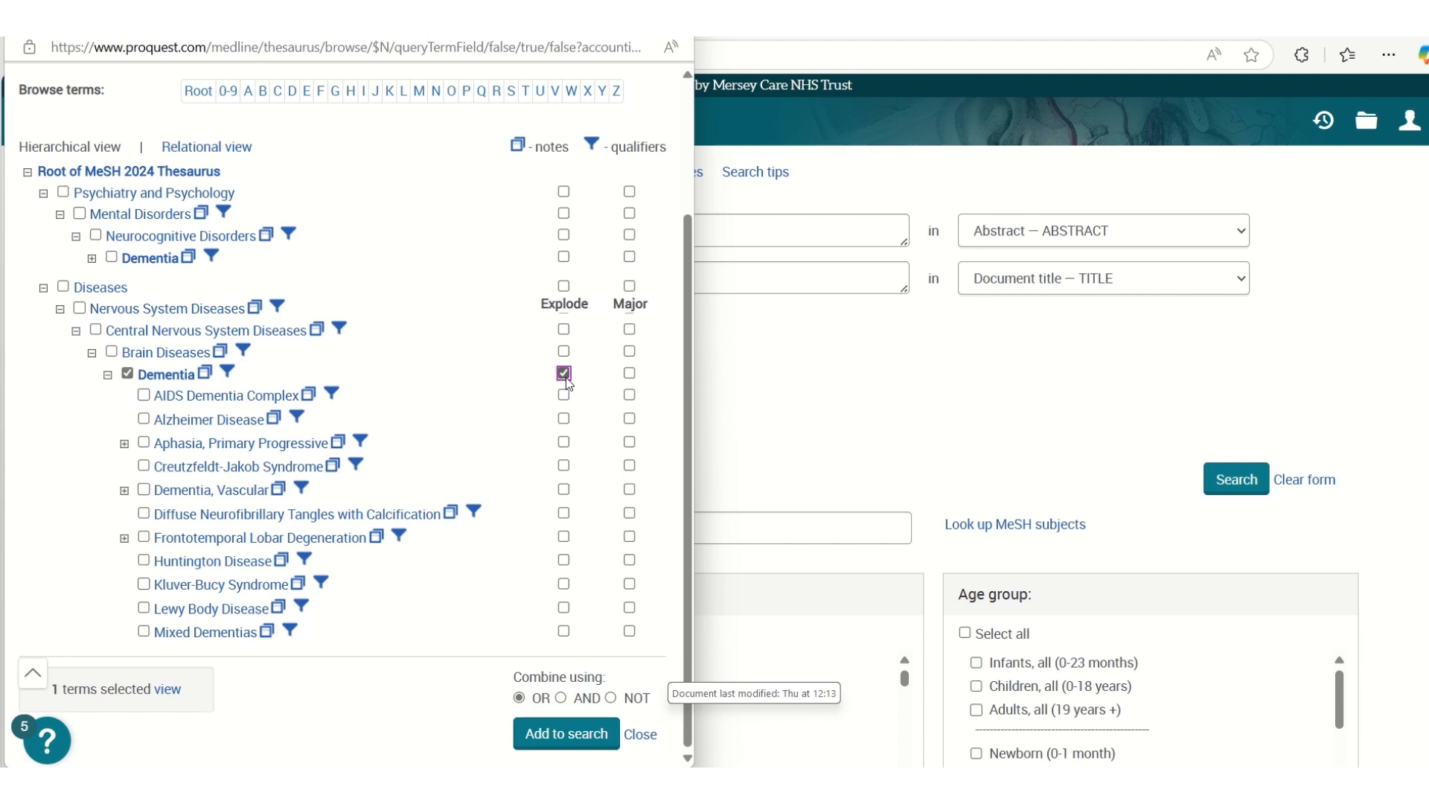
{"action": "left_click", "coordinate": [547, 733]}
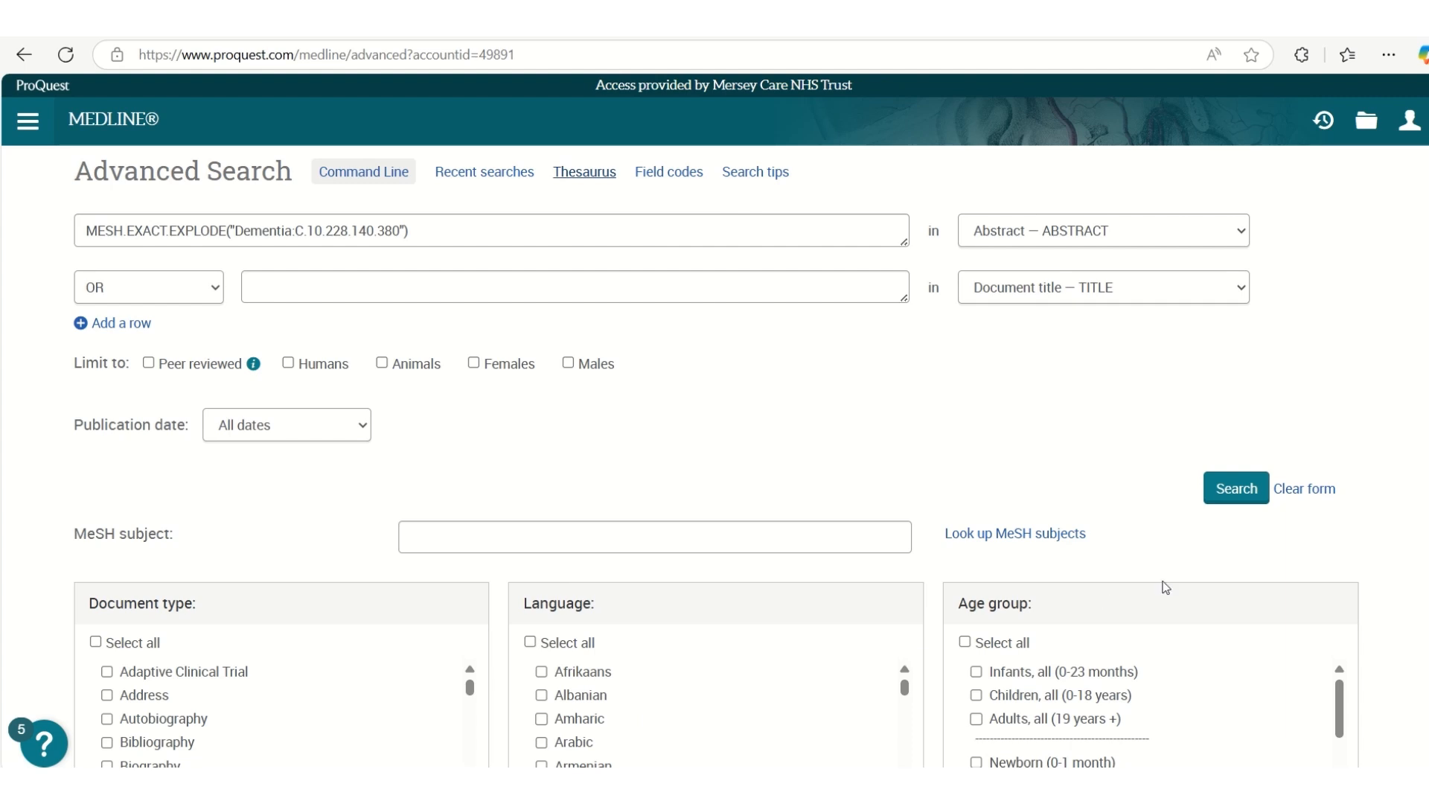
{"action": "left_click", "coordinate": [1236, 488]}
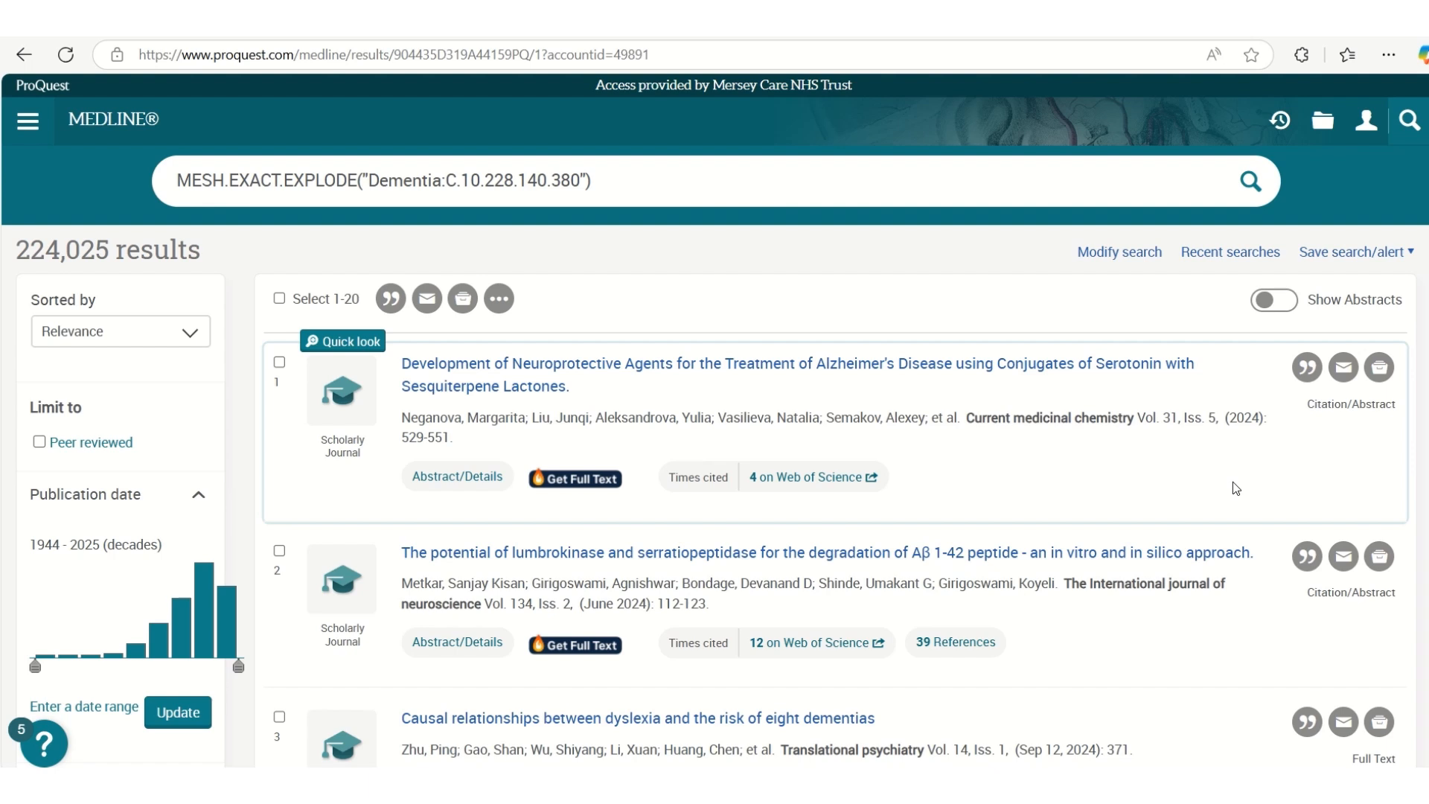
Combine recent searches S1 and S2 with OR, and return to the recent searches list
{"action": "left_click", "coordinate": [1217, 266]}
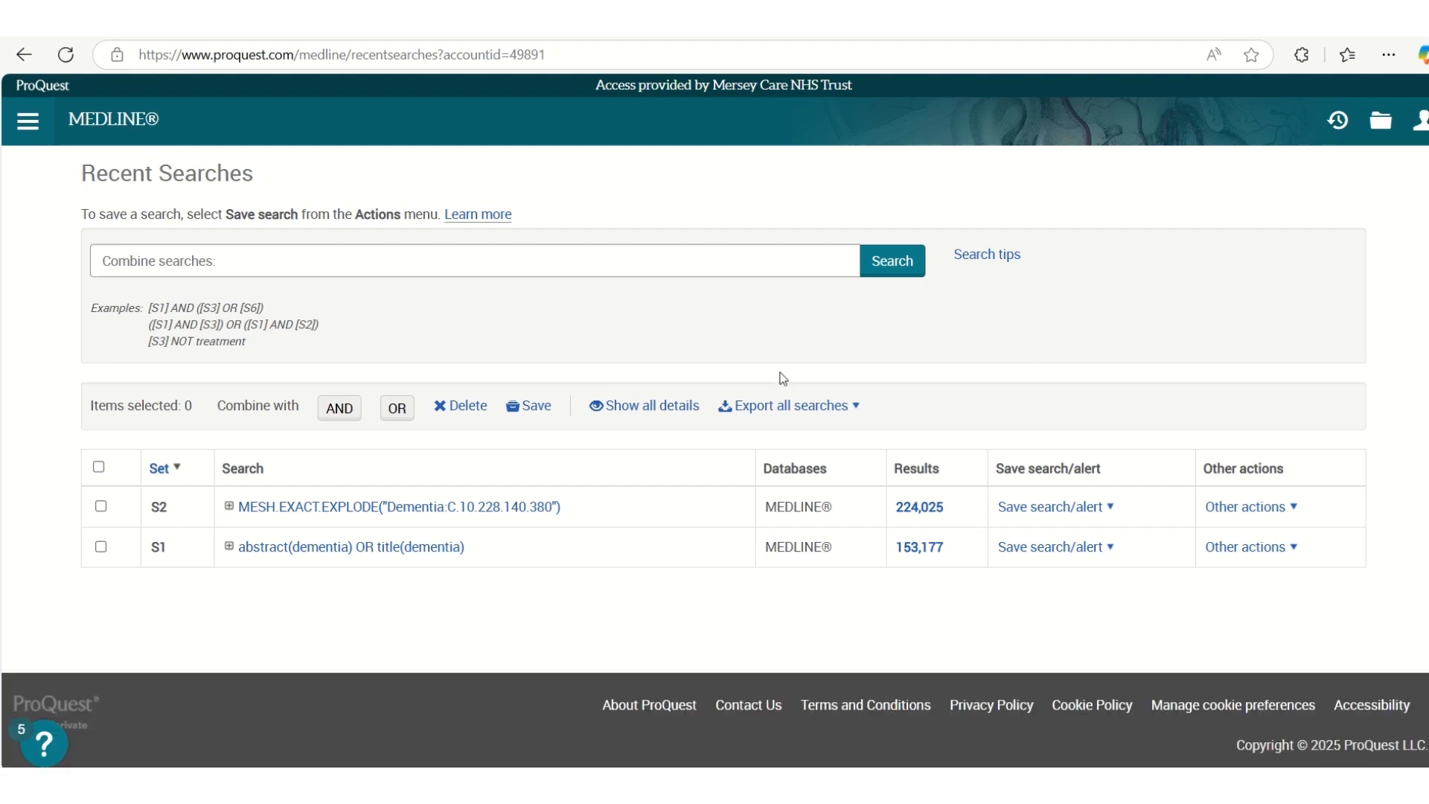
{"action": "left_click", "coordinate": [101, 507]}
{"action": "left_click", "coordinate": [101, 547]}
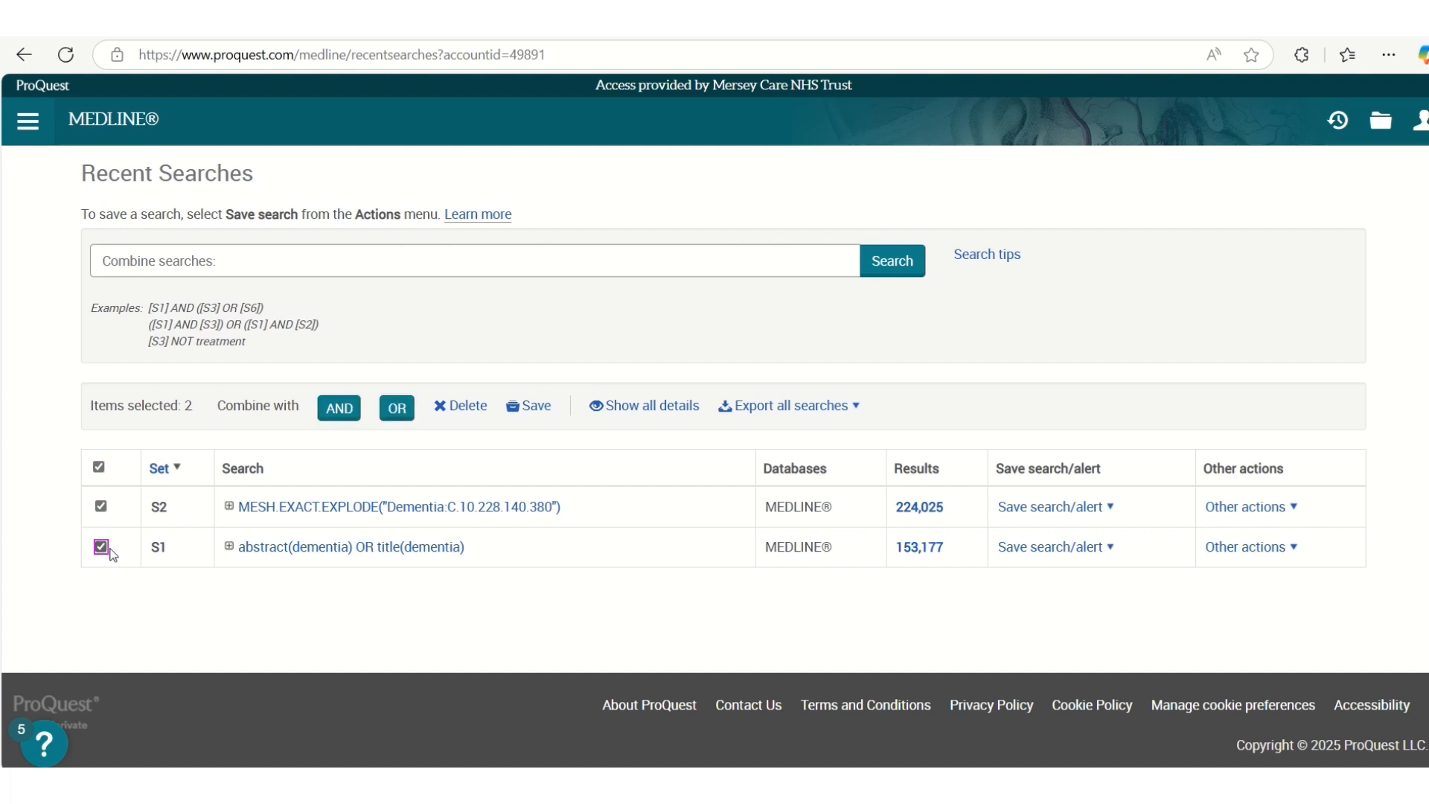
{"action": "left_click", "coordinate": [390, 414]}
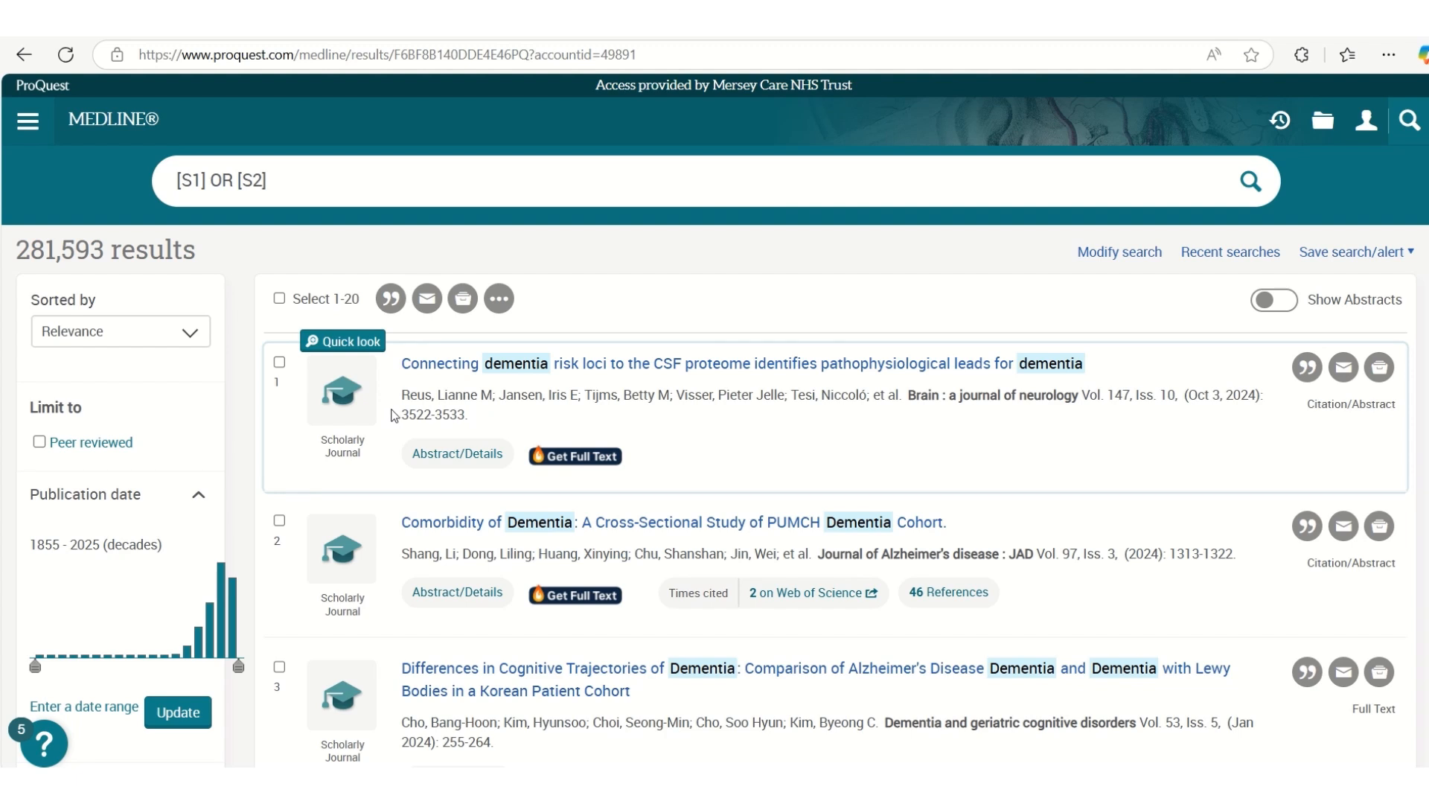
{"action": "left_click", "coordinate": [1232, 253]}
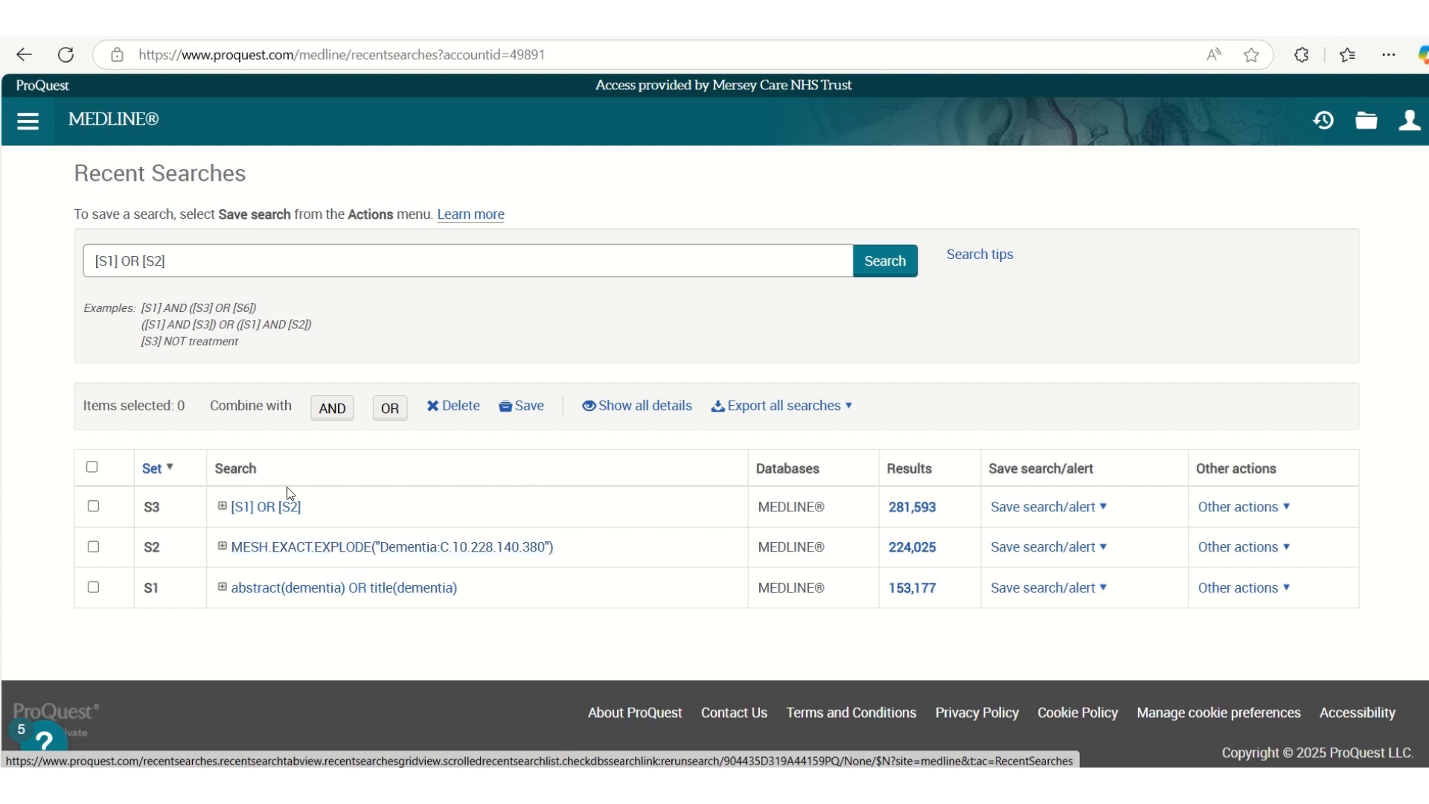
Return to the MEDLINE Advanced Search form and replace the MeSH dementia term with communit*, searched in the Abstract field
{"action": "left_click", "coordinate": [34, 131]}
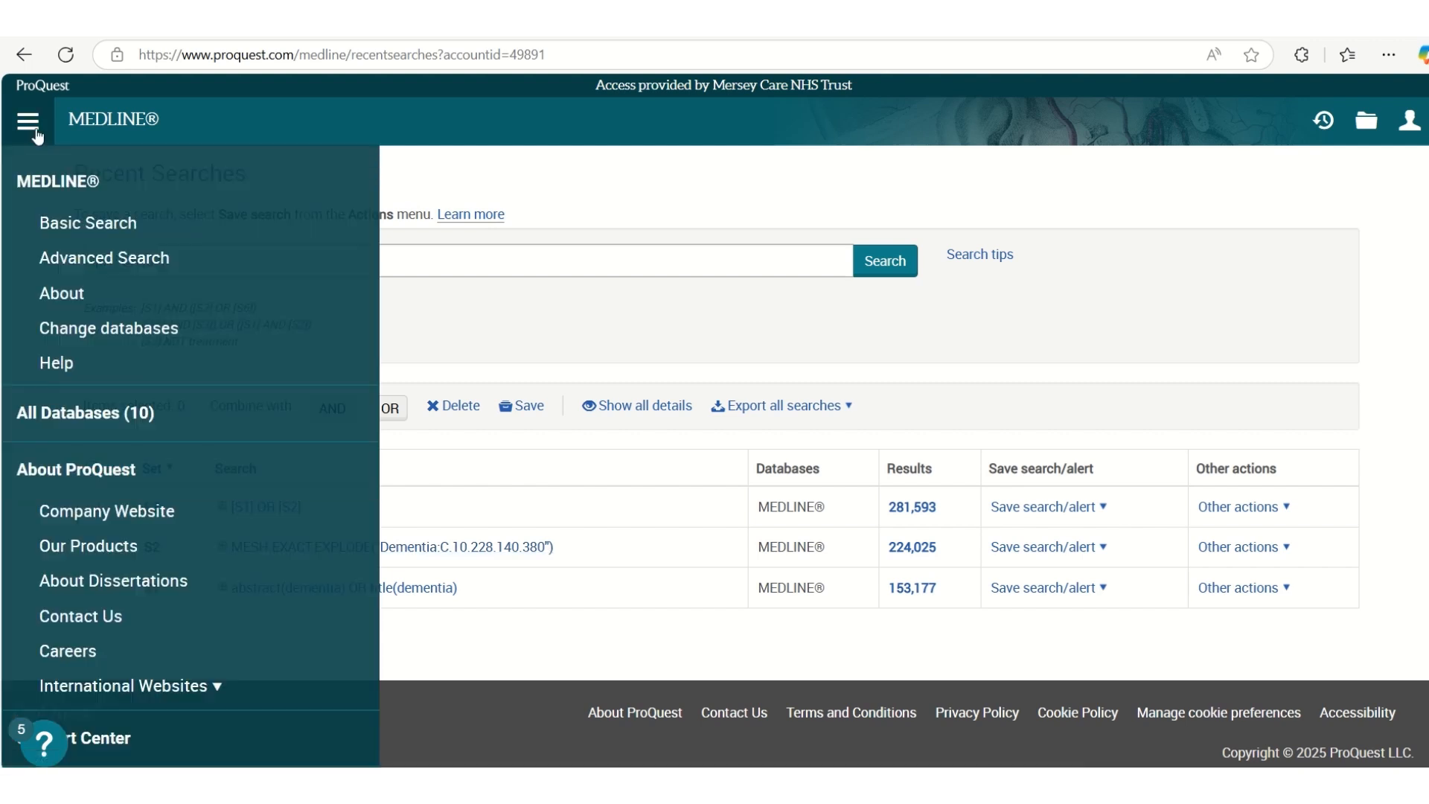
{"action": "left_click", "coordinate": [60, 265]}
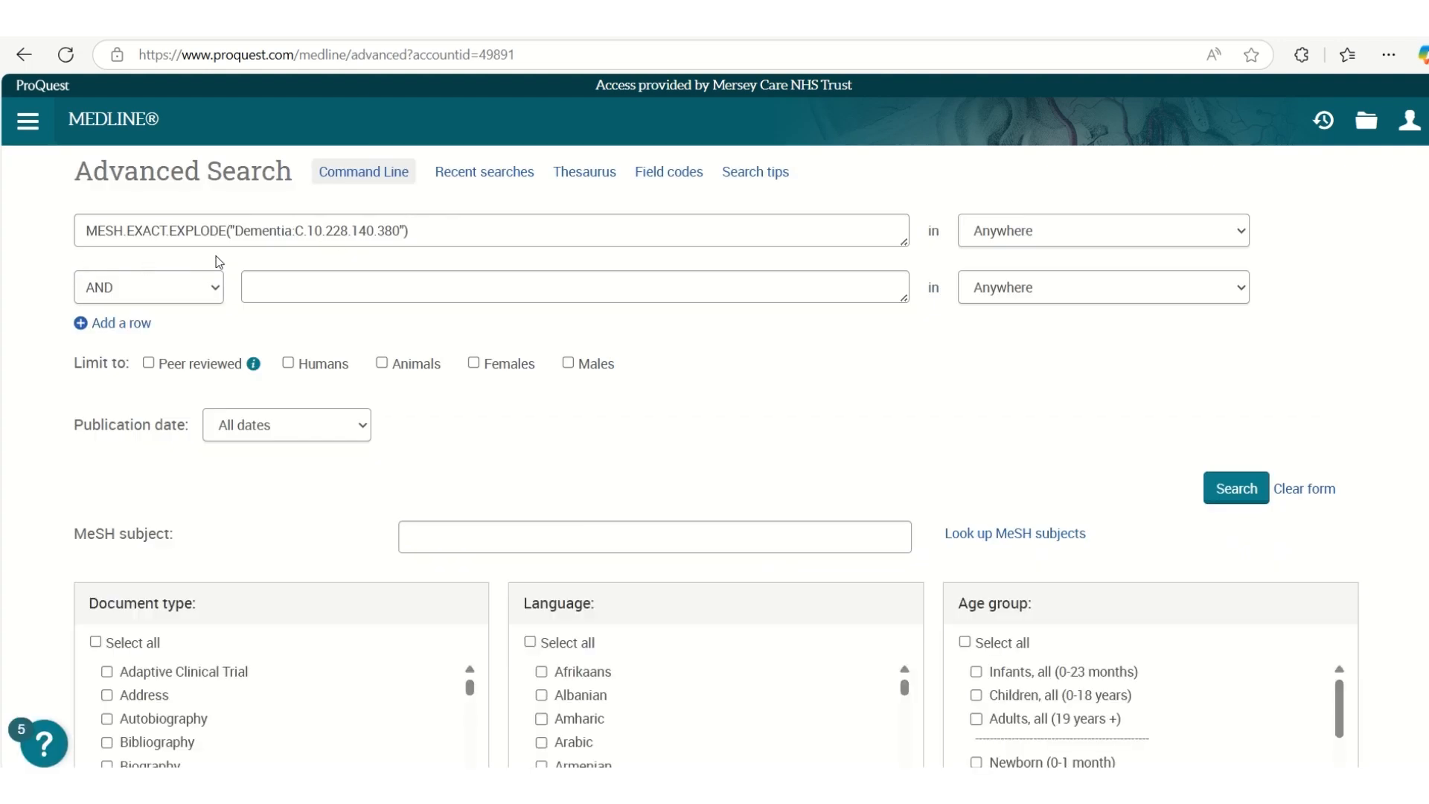
{"action": "left_click_drag", "start_coordinate": [443, 227], "coordinate": [98, 231]}
{"action": "key", "text": "BackSpace"}
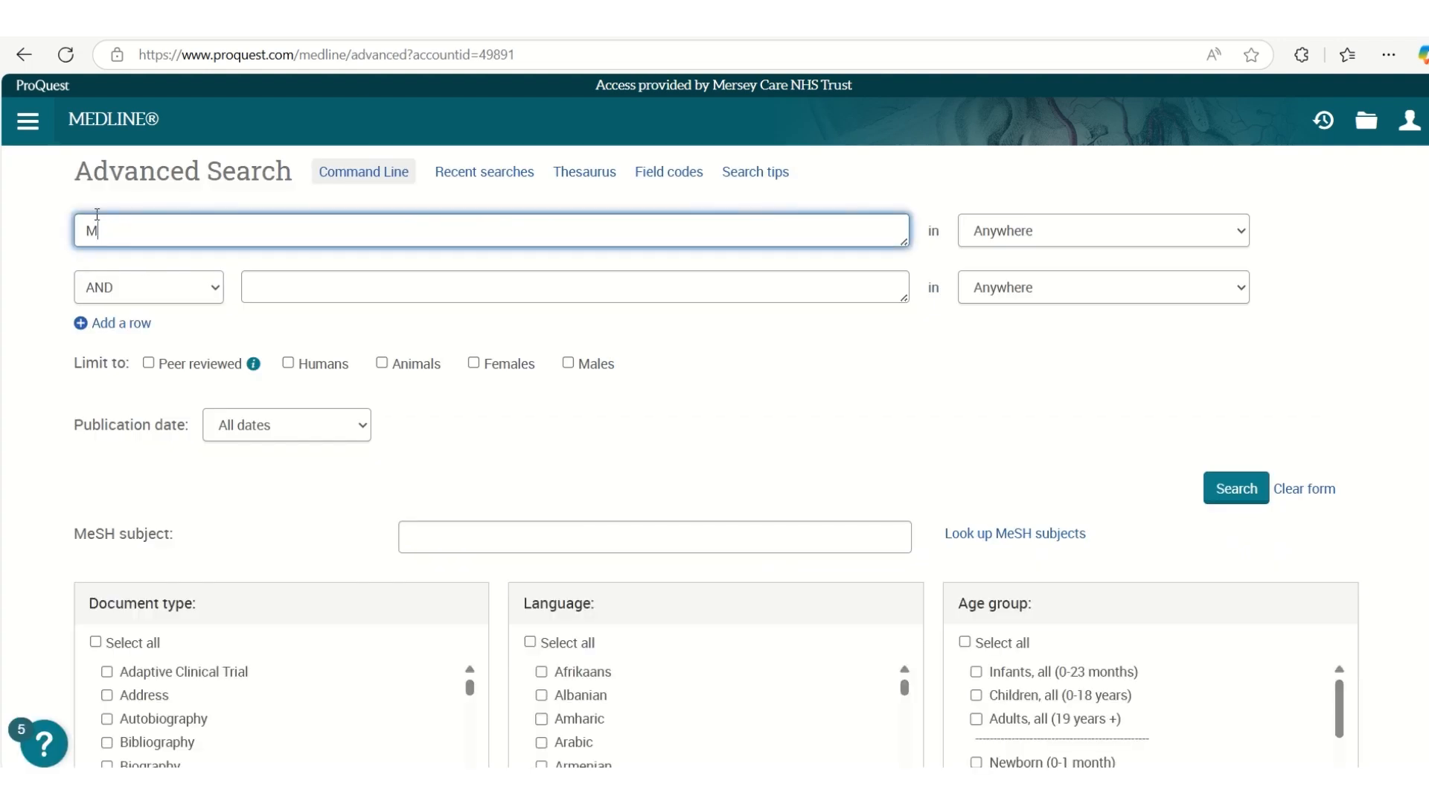
{"action": "key", "text": "BackSpace"}
{"action": "type", "text": "communit*"}
{"action": "left_click", "coordinate": [1245, 232]}
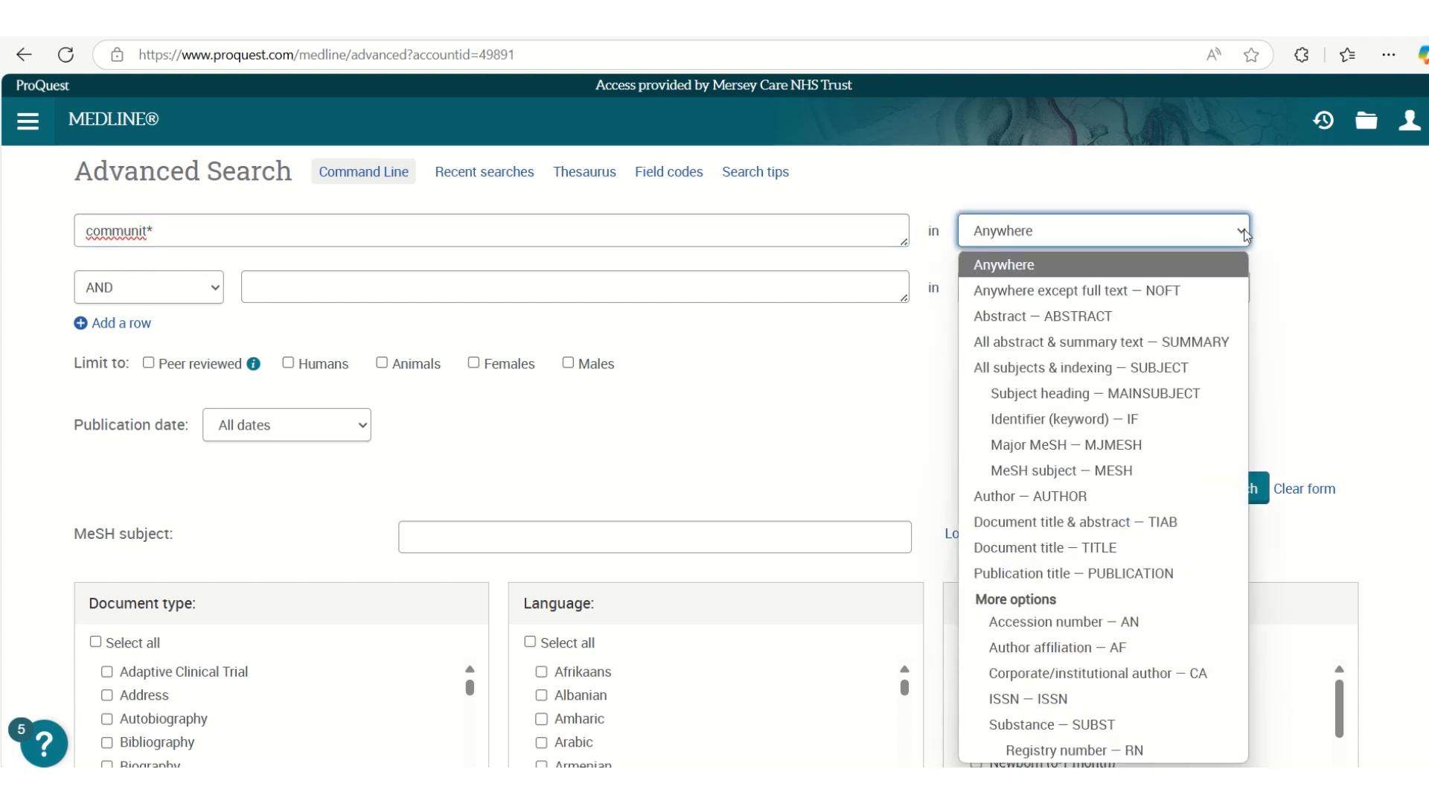
{"action": "left_click", "coordinate": [1099, 315]}
Add communit* in the Document title field as the second search row, combined with OR, and run the search
{"action": "left_click", "coordinate": [1242, 291]}
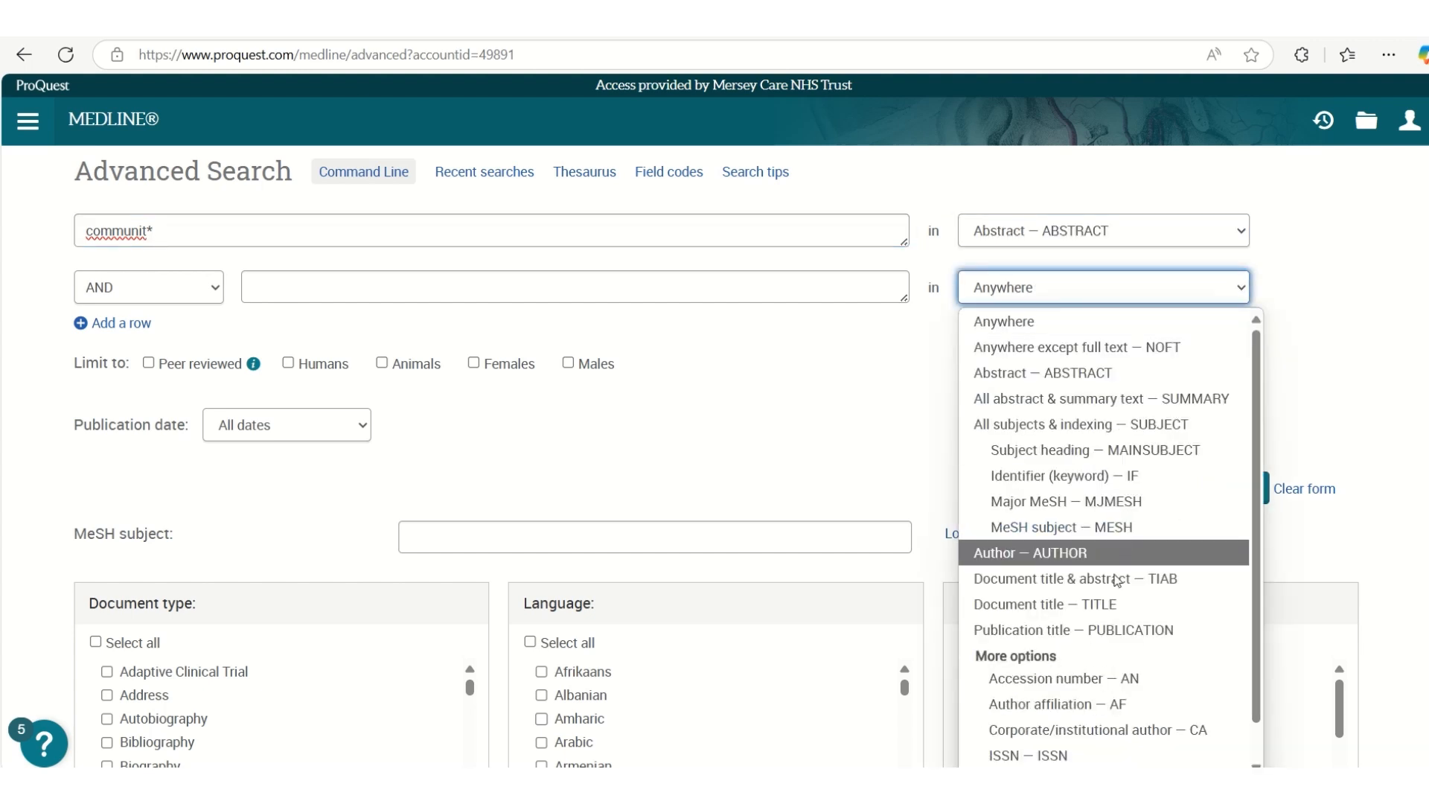
{"action": "left_click", "coordinate": [1110, 605]}
{"action": "left_click", "coordinate": [216, 288]}
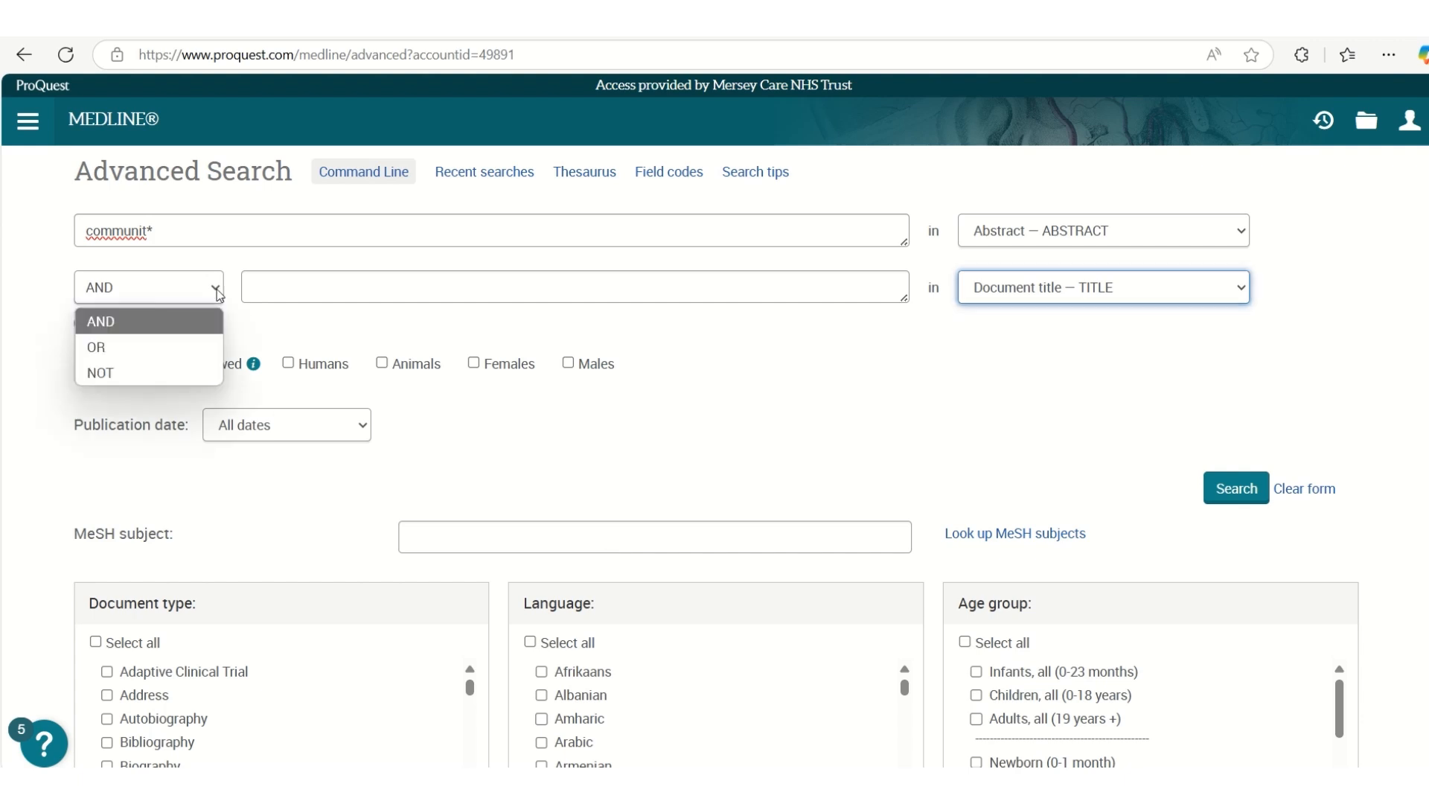
{"action": "left_click", "coordinate": [176, 346]}
{"action": "left_click", "coordinate": [264, 289]}
{"action": "type", "text": "communit"}
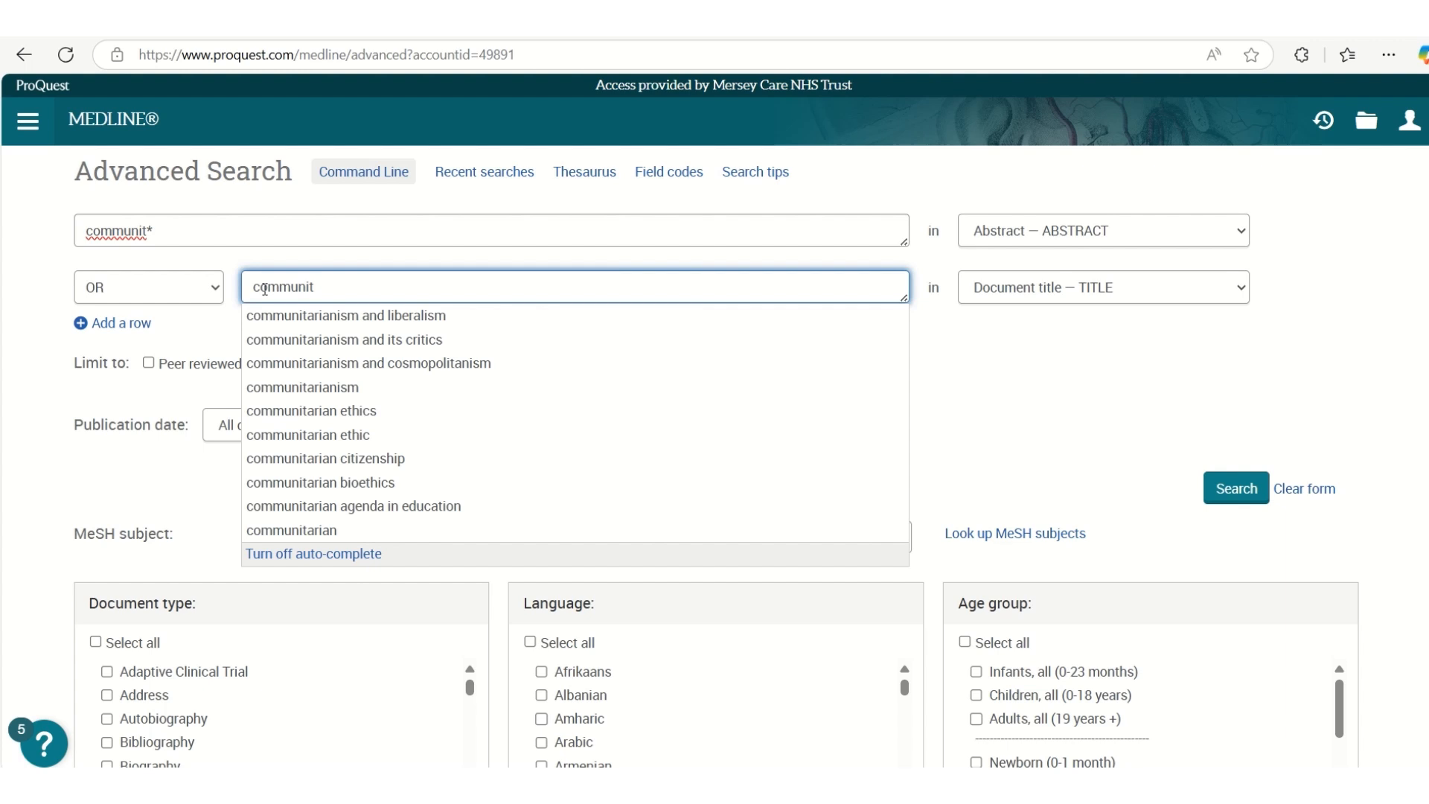
{"action": "type", "text": "*"}
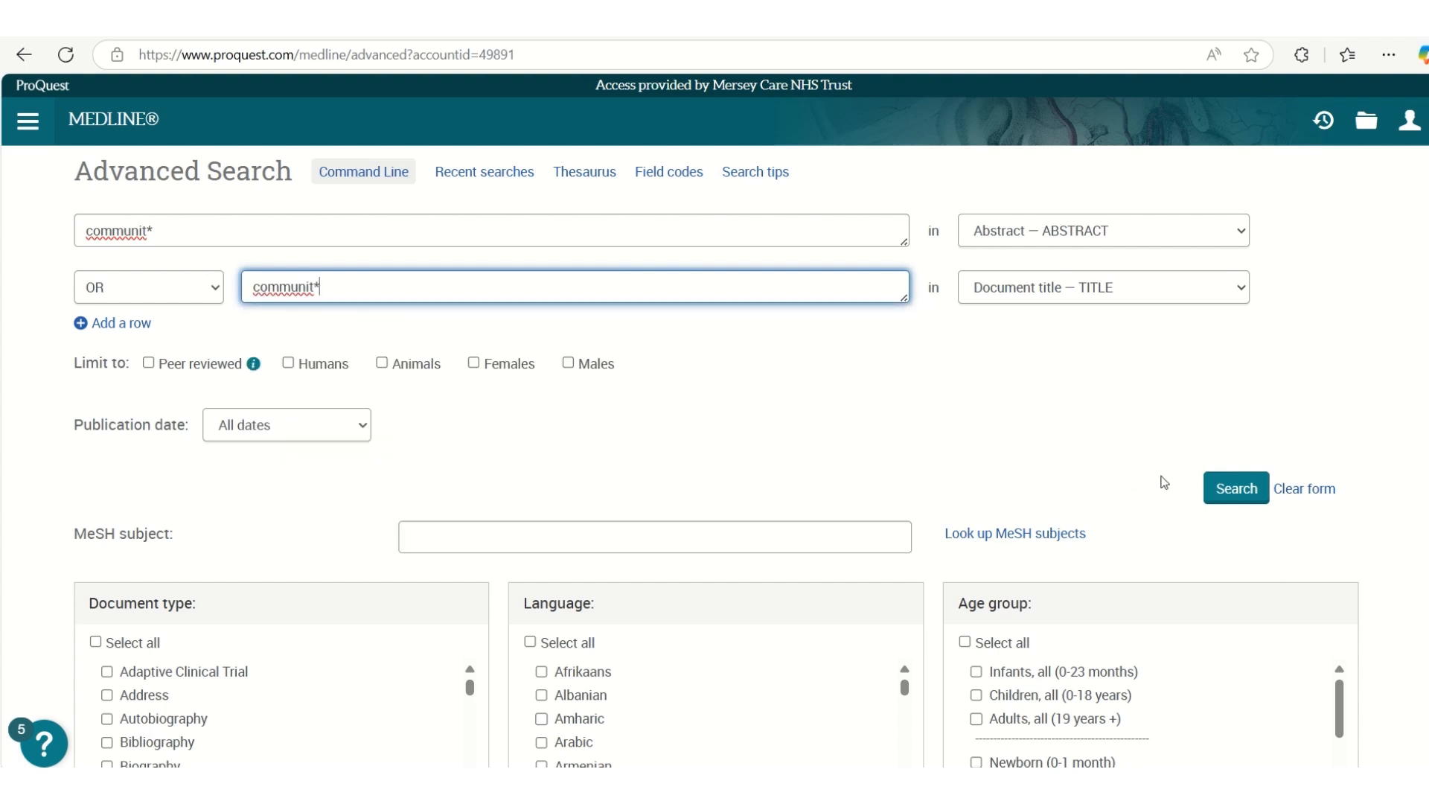
{"action": "left_click", "coordinate": [1237, 488]}
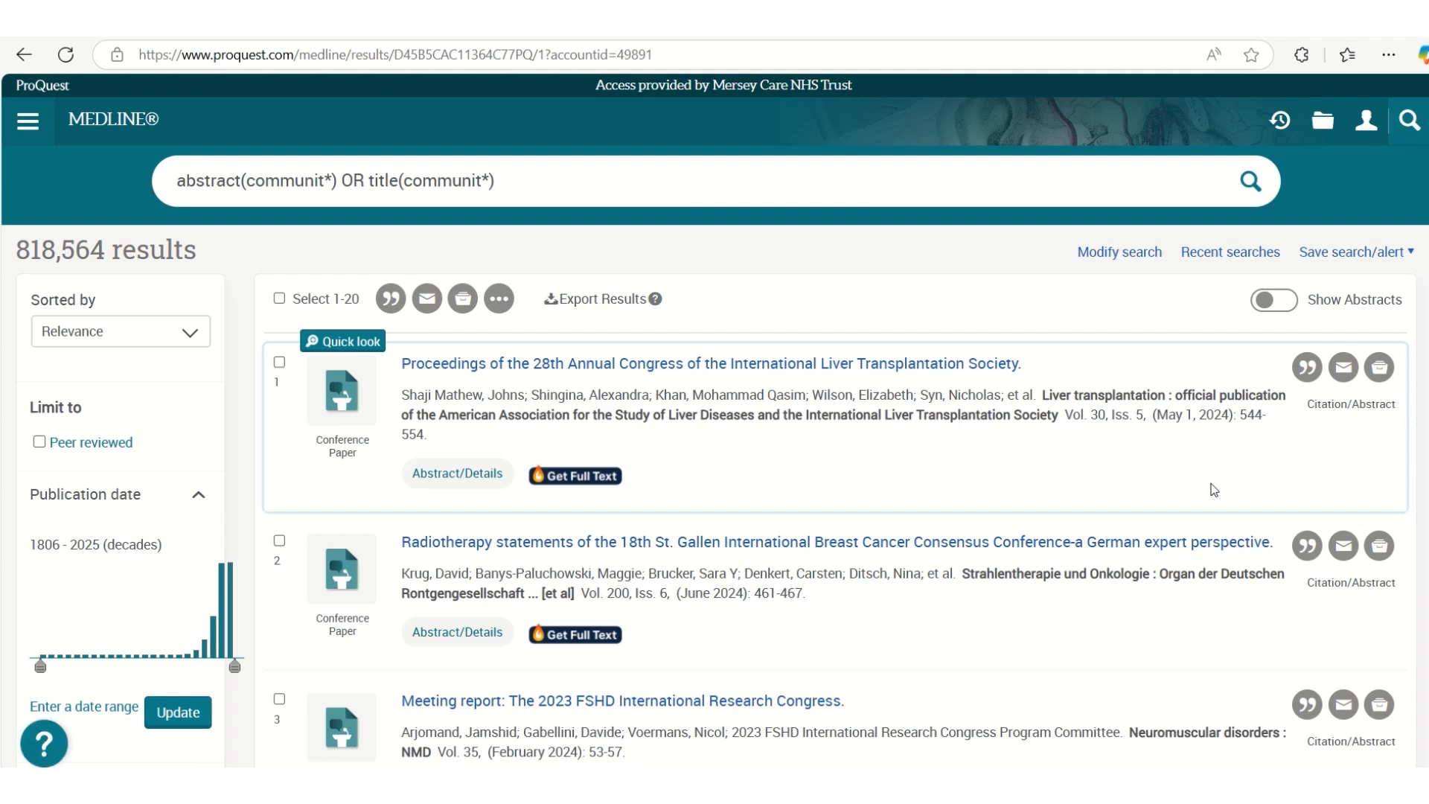
Combine recent searches S3 and S4 with AND, and save the combined search
{"action": "left_click", "coordinate": [1229, 255]}
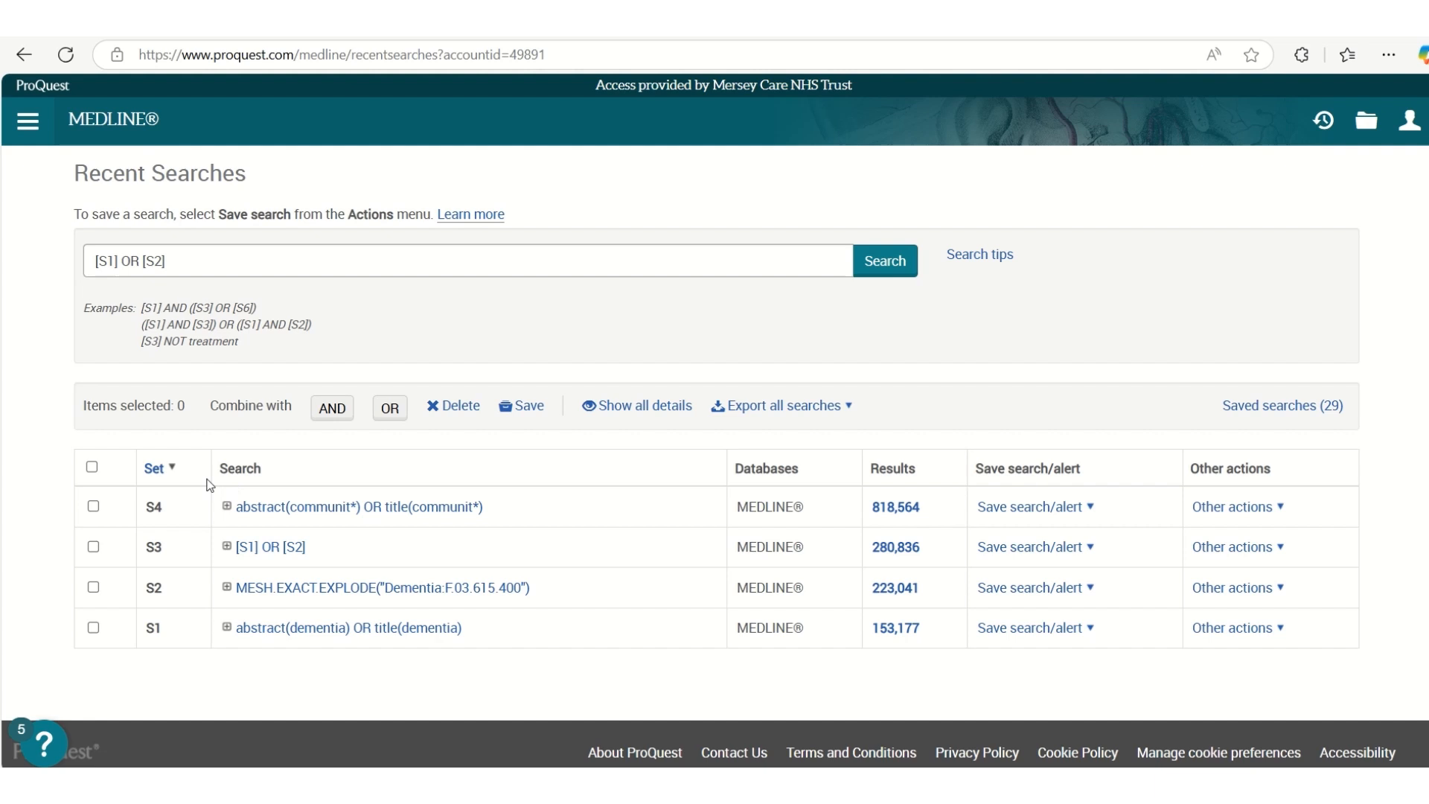
{"action": "left_click", "coordinate": [93, 505]}
{"action": "left_click", "coordinate": [94, 548]}
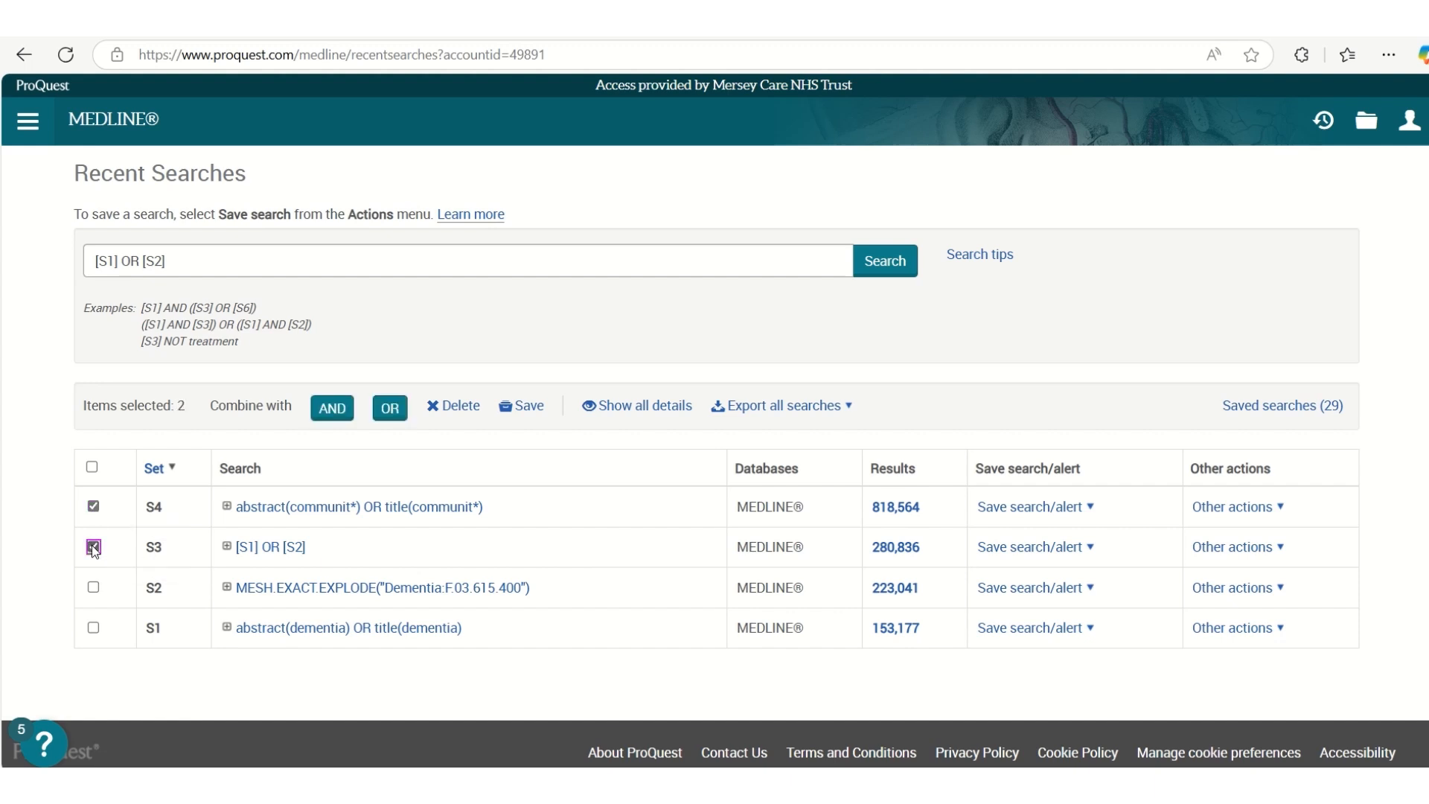
{"action": "left_click", "coordinate": [330, 414]}
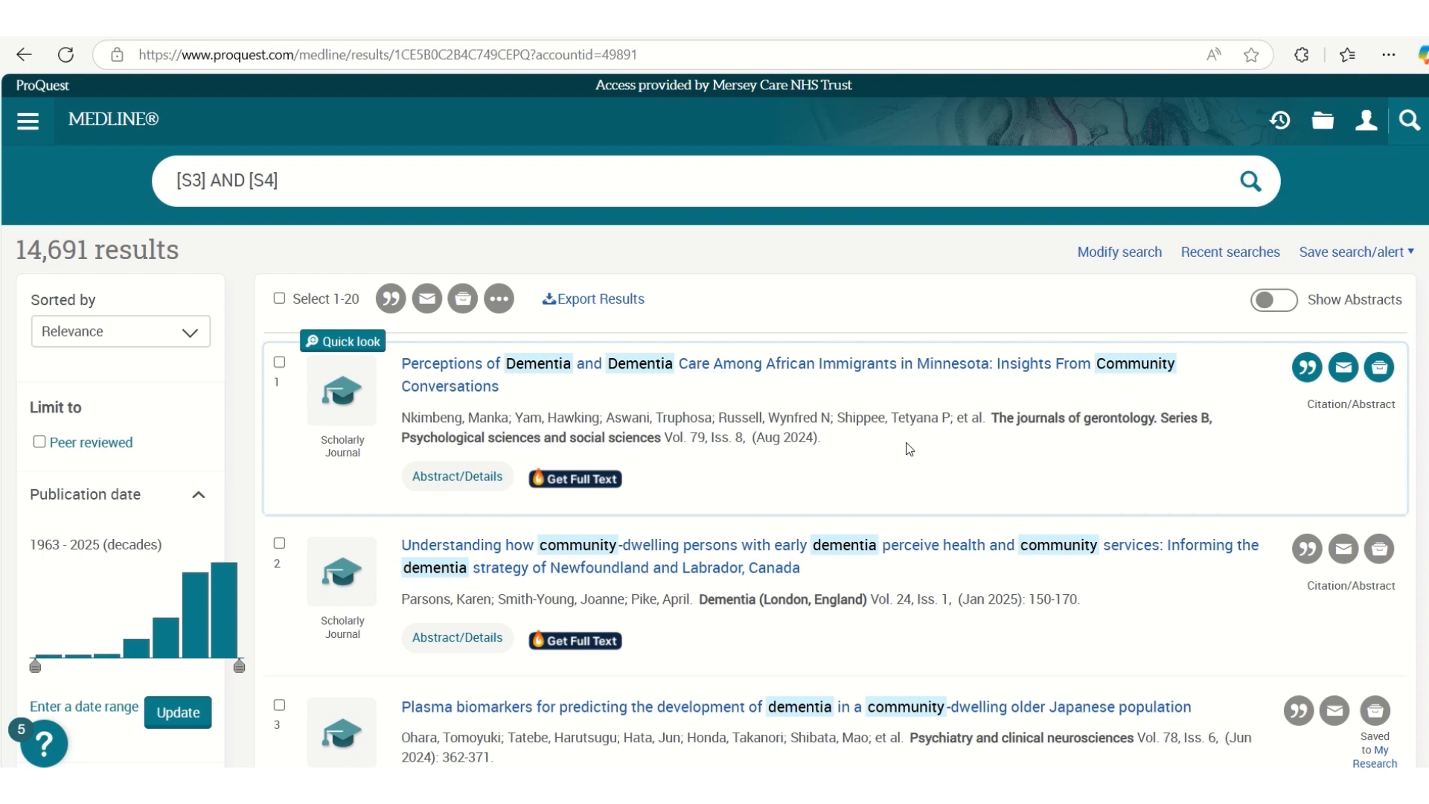
{"action": "left_click", "coordinate": [1317, 254]}
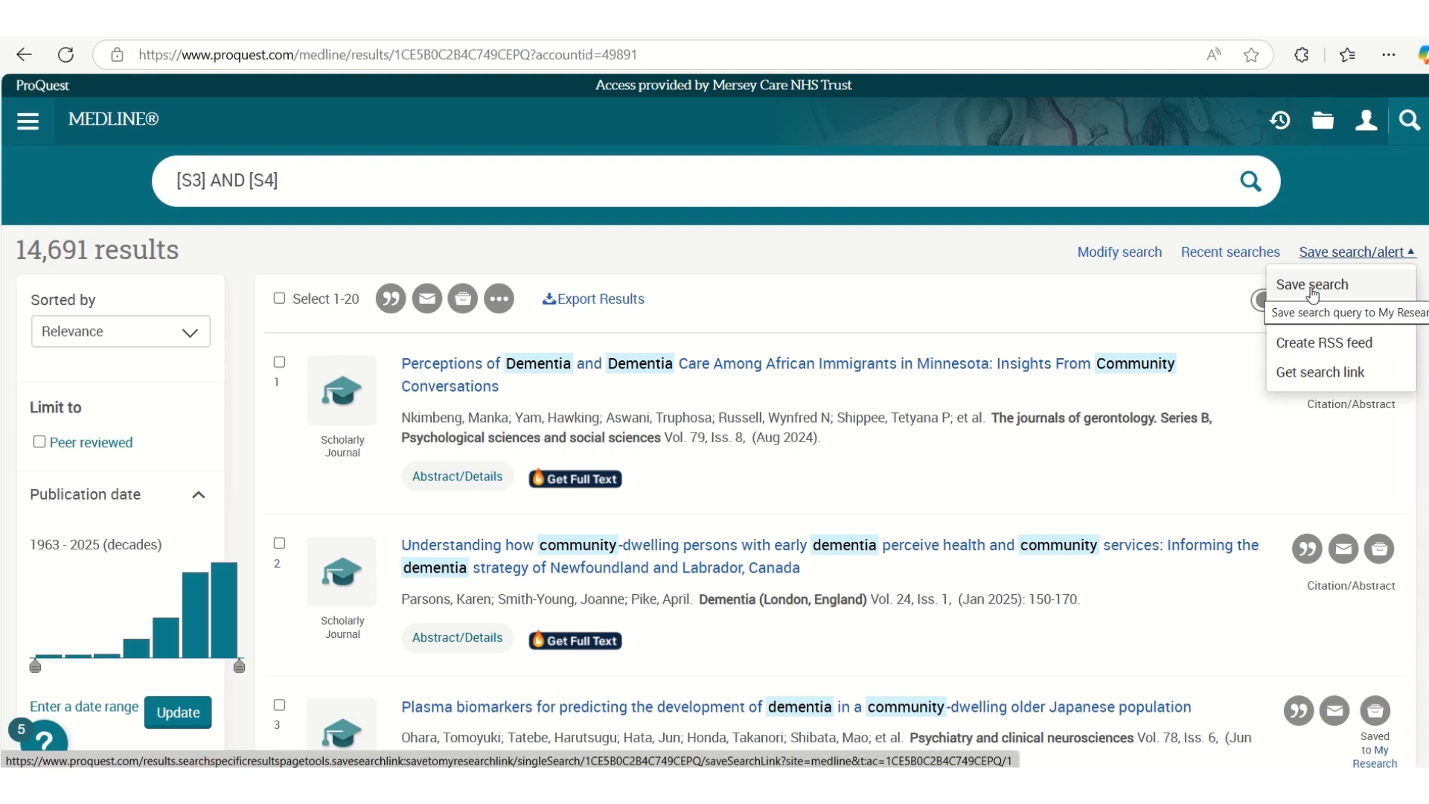
{"action": "left_click", "coordinate": [1313, 289]}
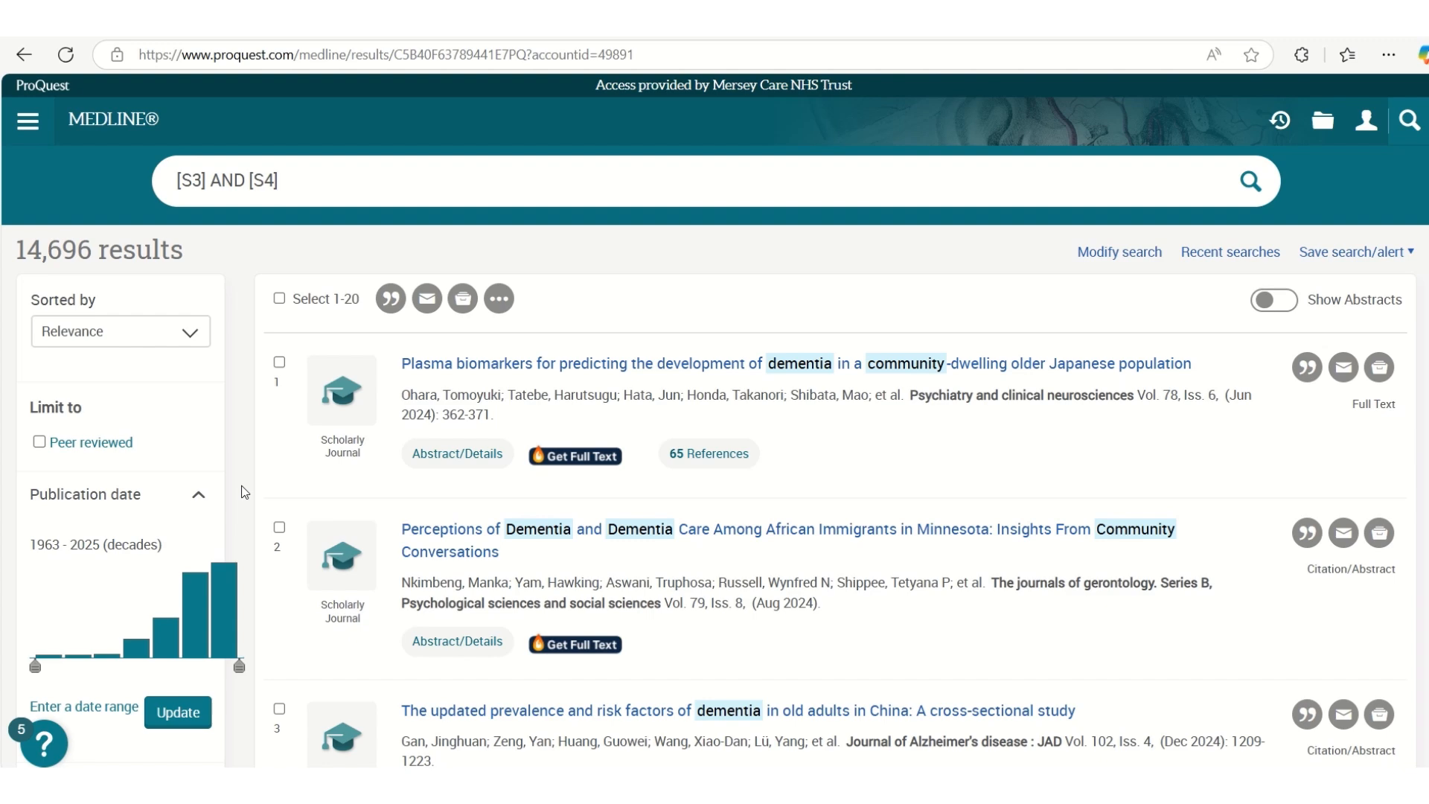
Limit the combined results to publication dates from 2014 to 2025
{"action": "scroll", "coordinate": [146, 588], "scroll_direction": "down", "scroll_amount": 3}
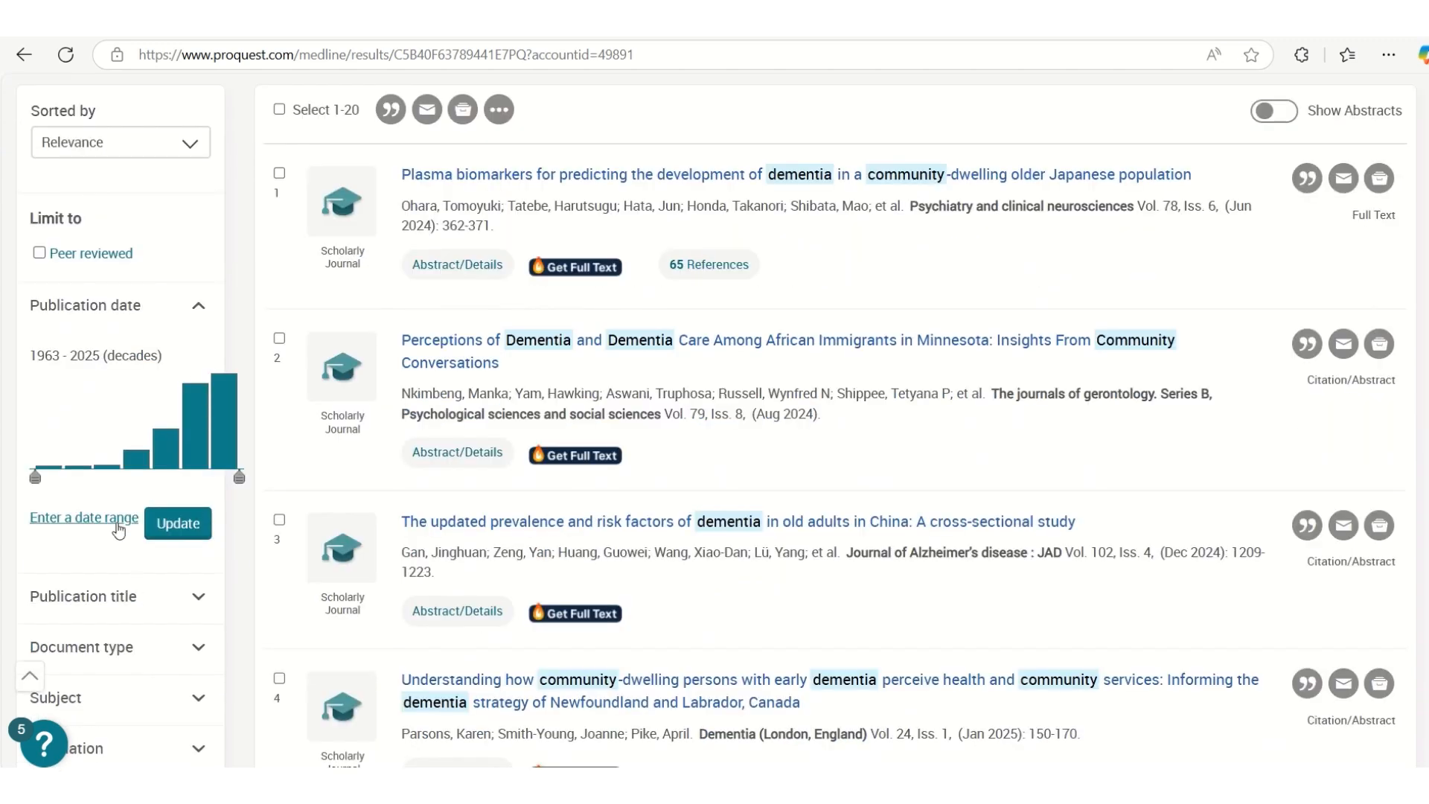
{"action": "left_click", "coordinate": [118, 521]}
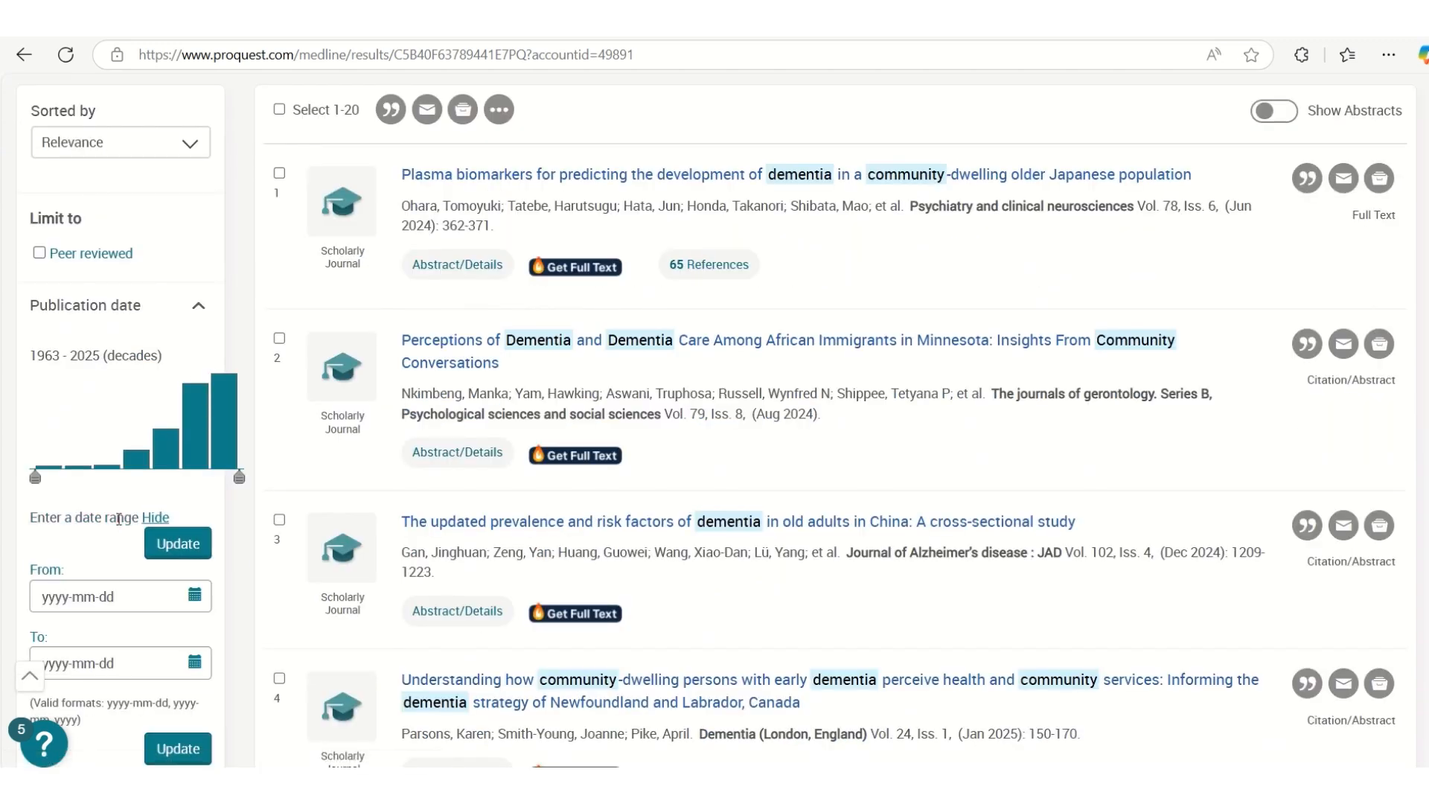
{"action": "left_click", "coordinate": [126, 603]}
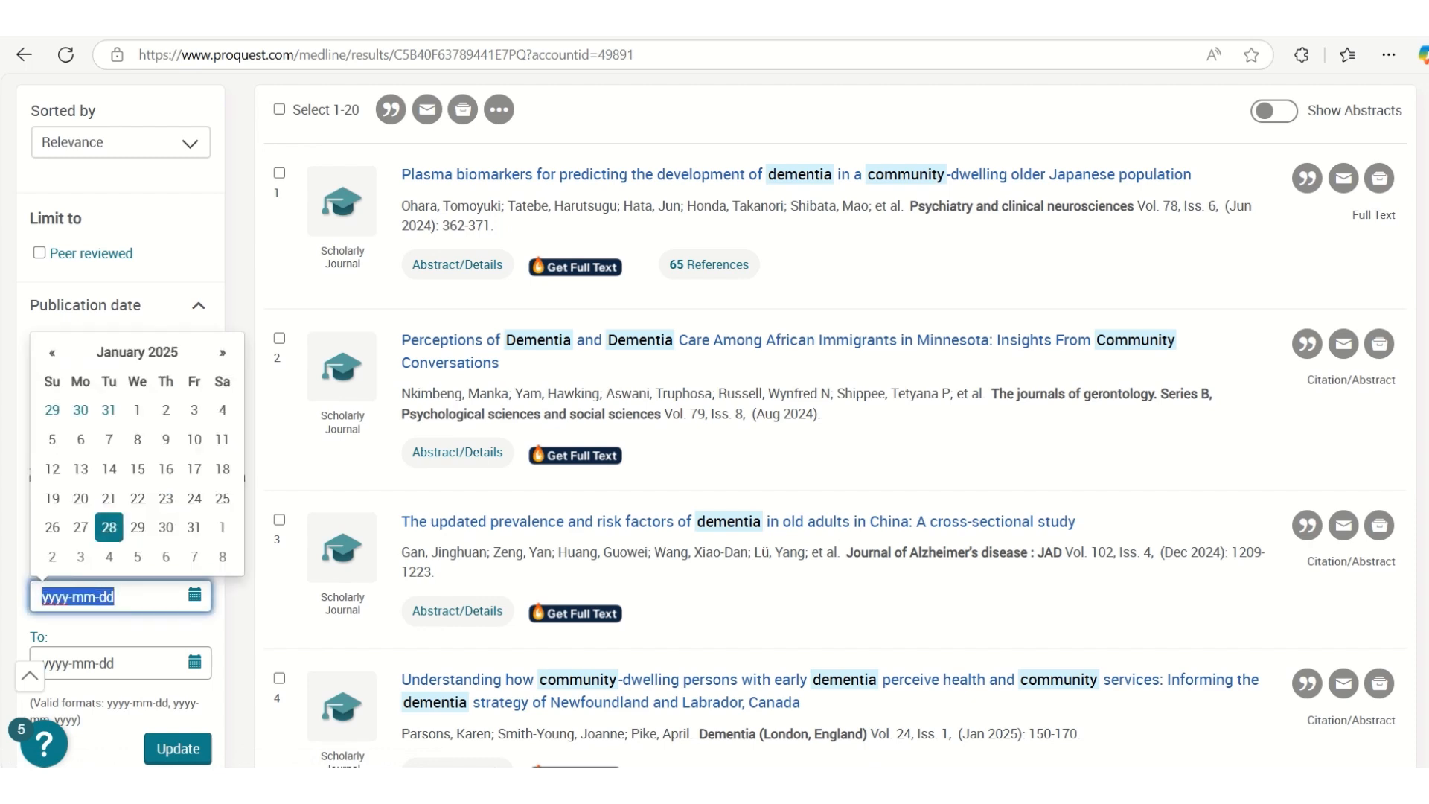
{"action": "type", "text": "2014"}
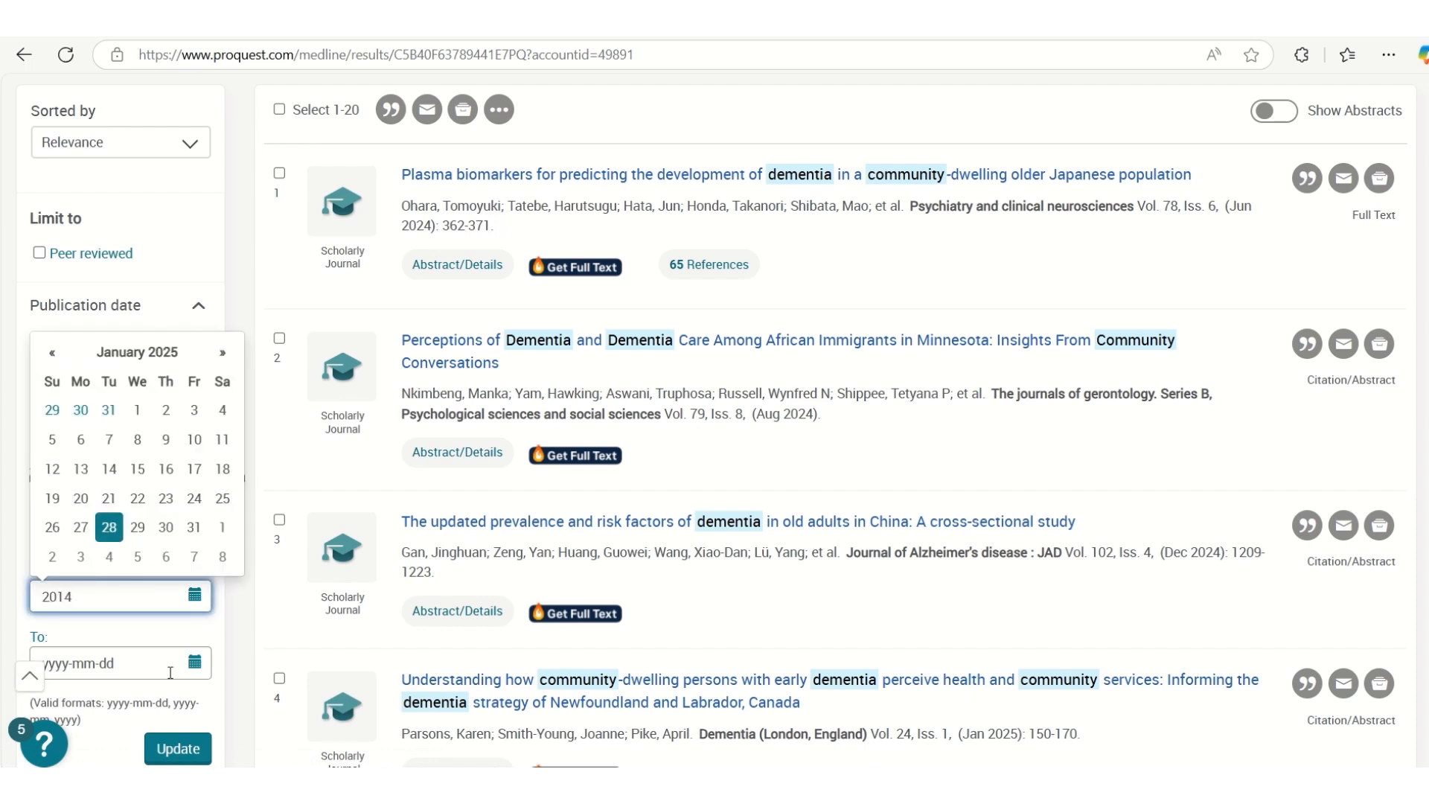
{"action": "key", "text": "Tab"}
{"action": "type", "text": "2025"}
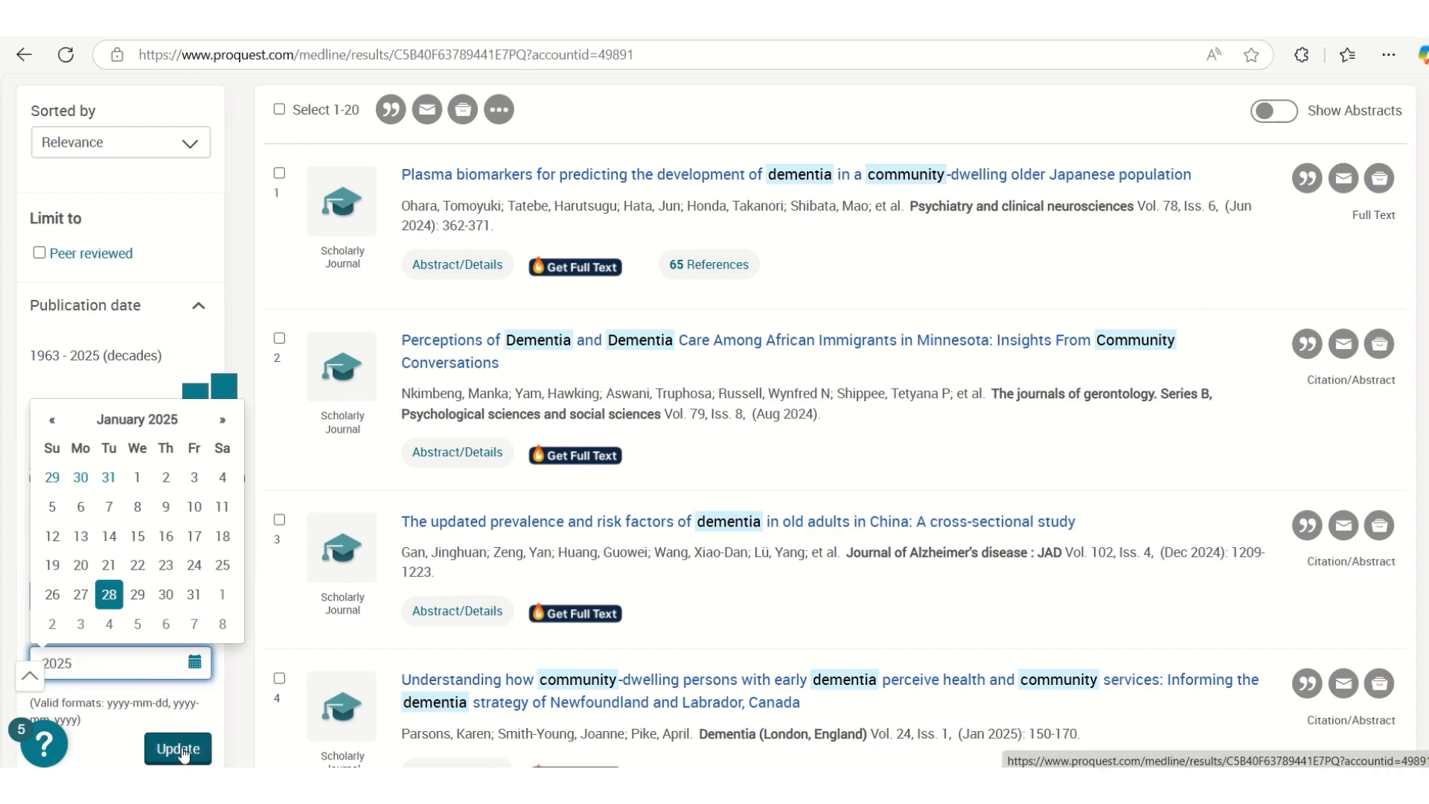
{"action": "left_click", "coordinate": [179, 750]}
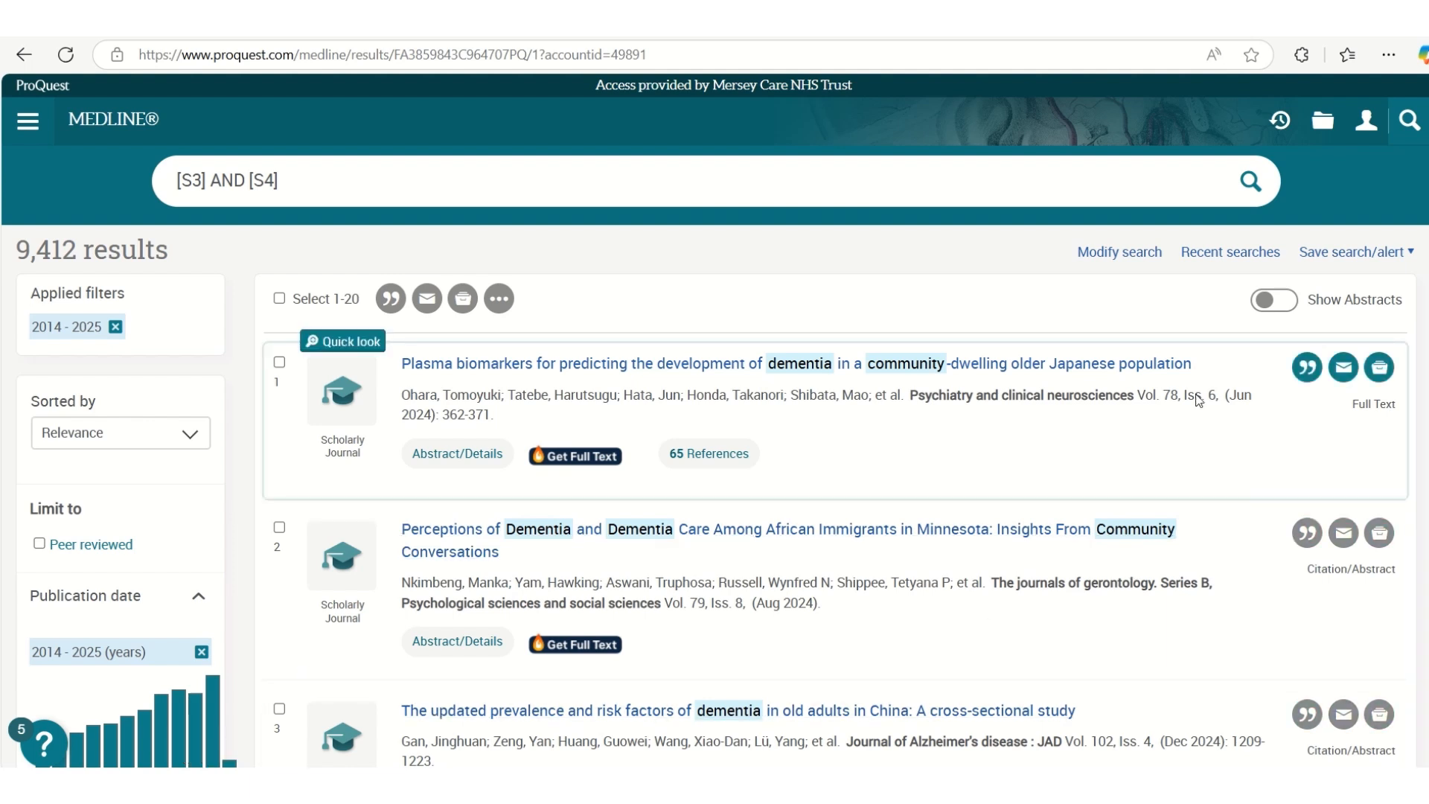
Reopen the date-limited search S7 from the recent searches and save the first article to a new My Research folder named "test"
{"action": "left_click", "coordinate": [1231, 253]}
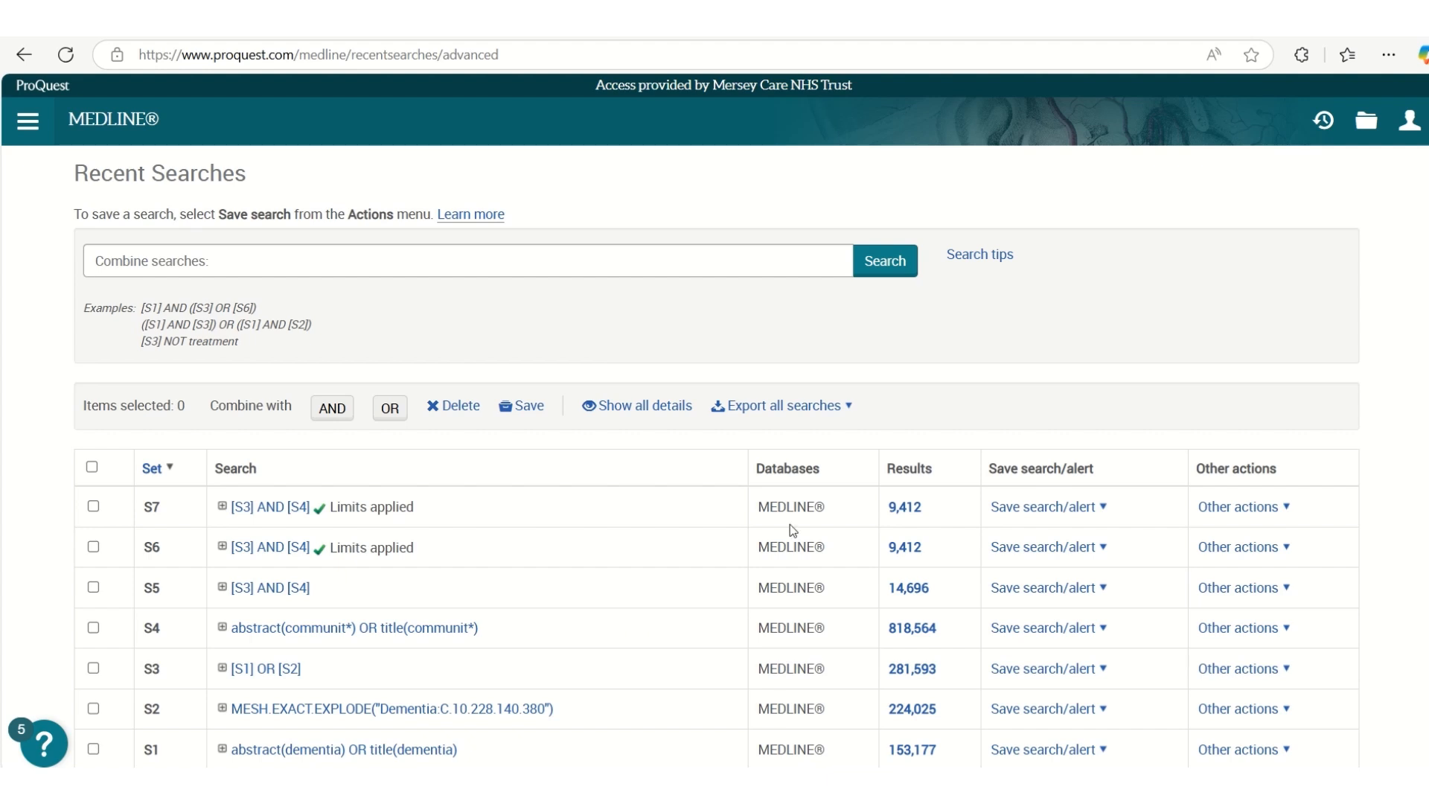
{"action": "left_click", "coordinate": [276, 512]}
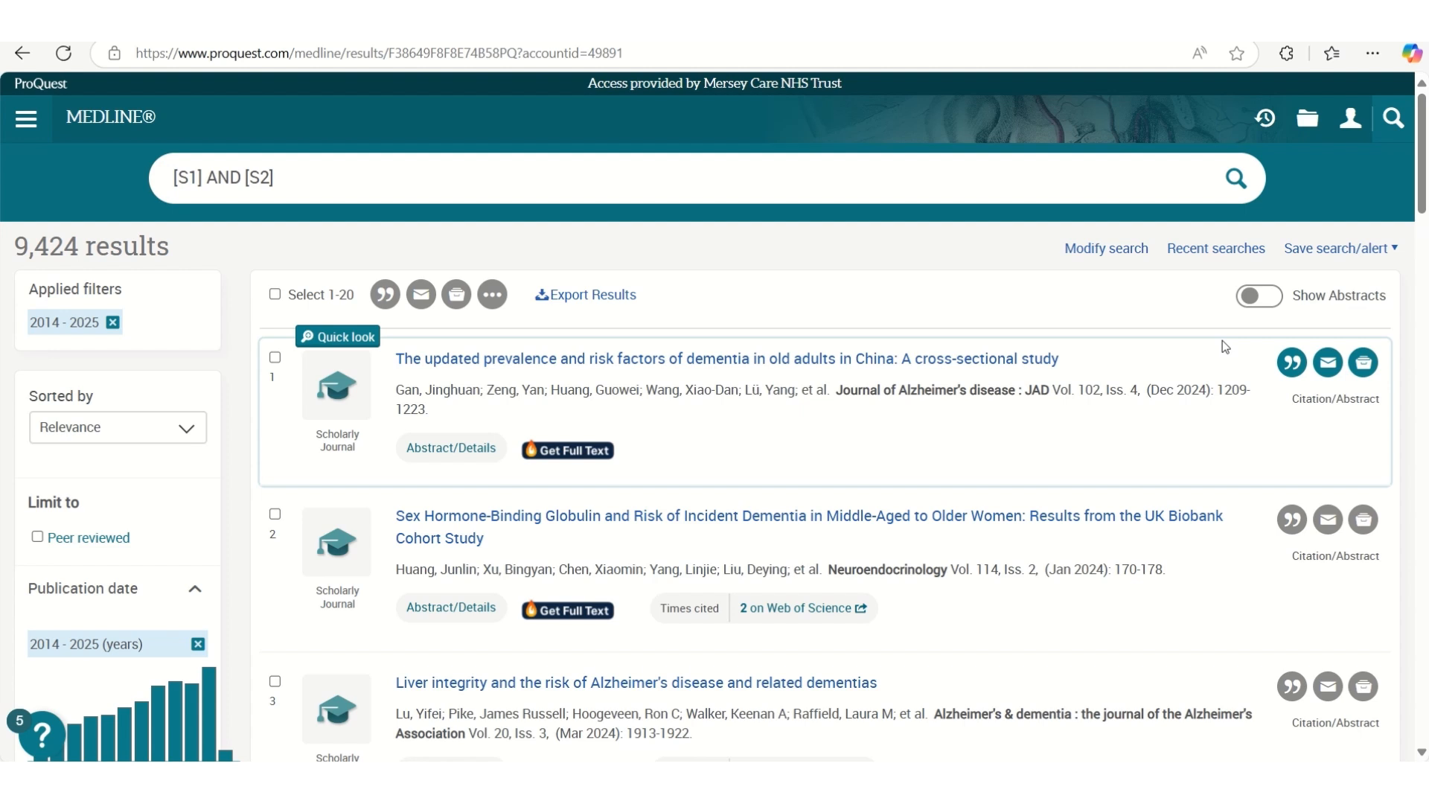
{"action": "left_click", "coordinate": [1368, 366]}
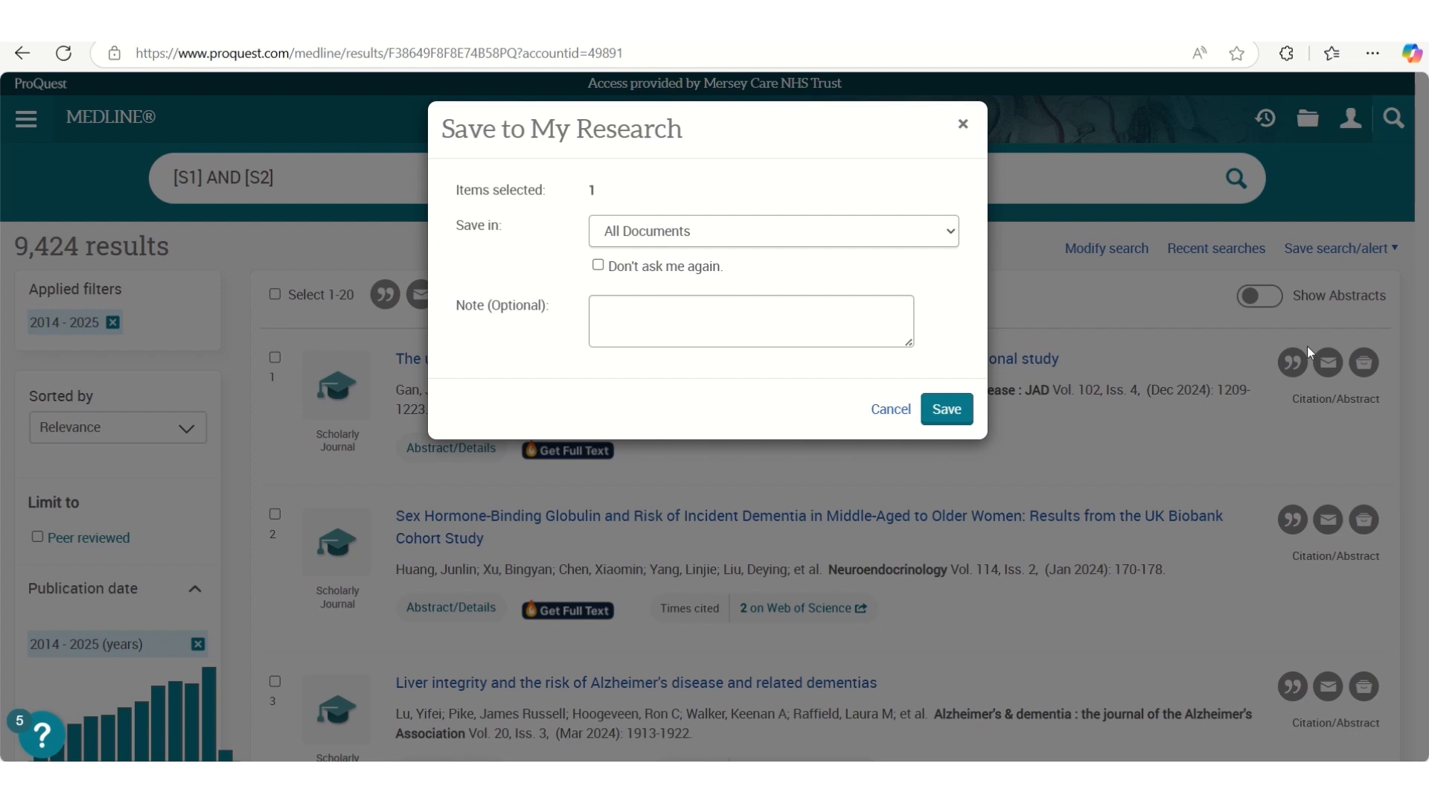
{"action": "left_click", "coordinate": [952, 231]}
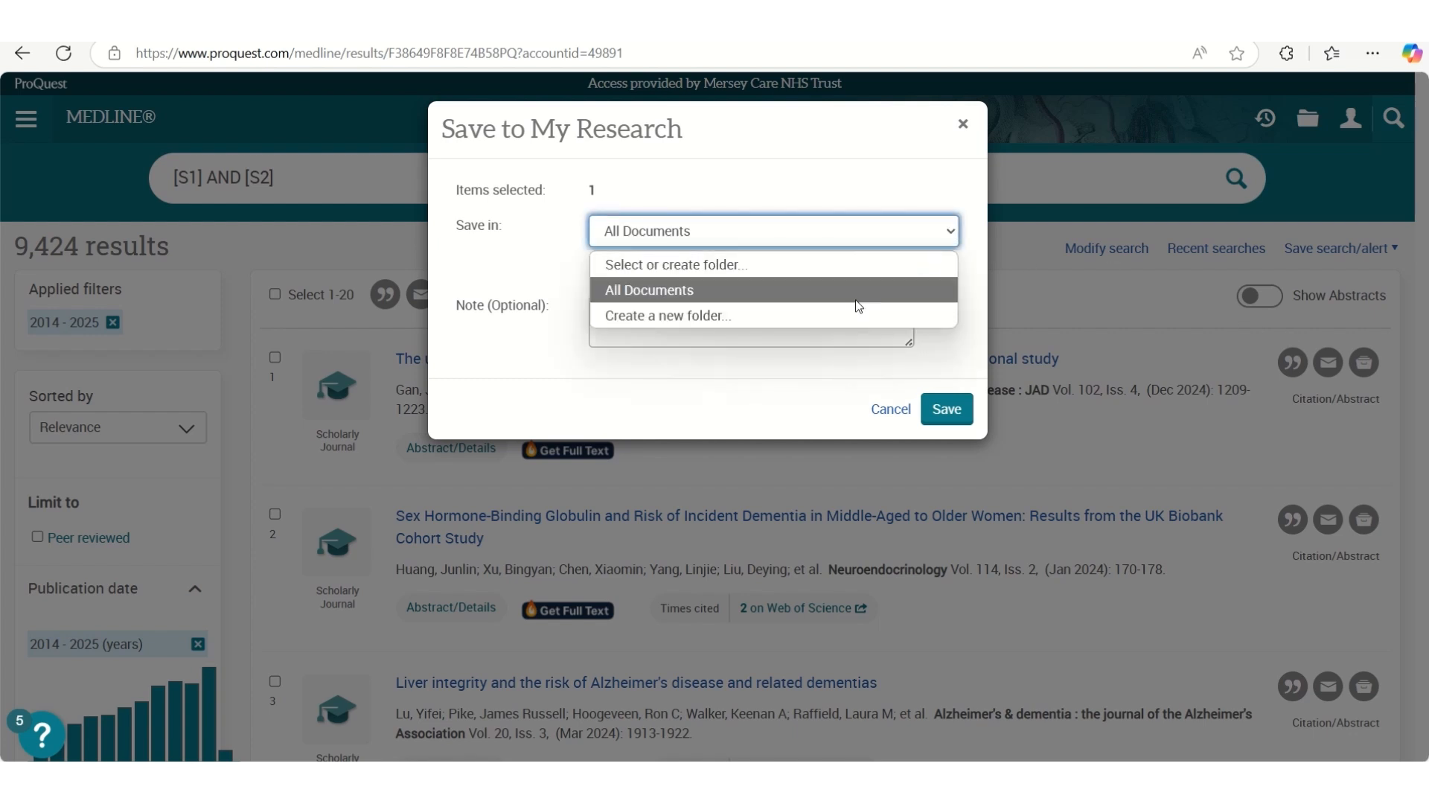
{"action": "left_click", "coordinate": [843, 317]}
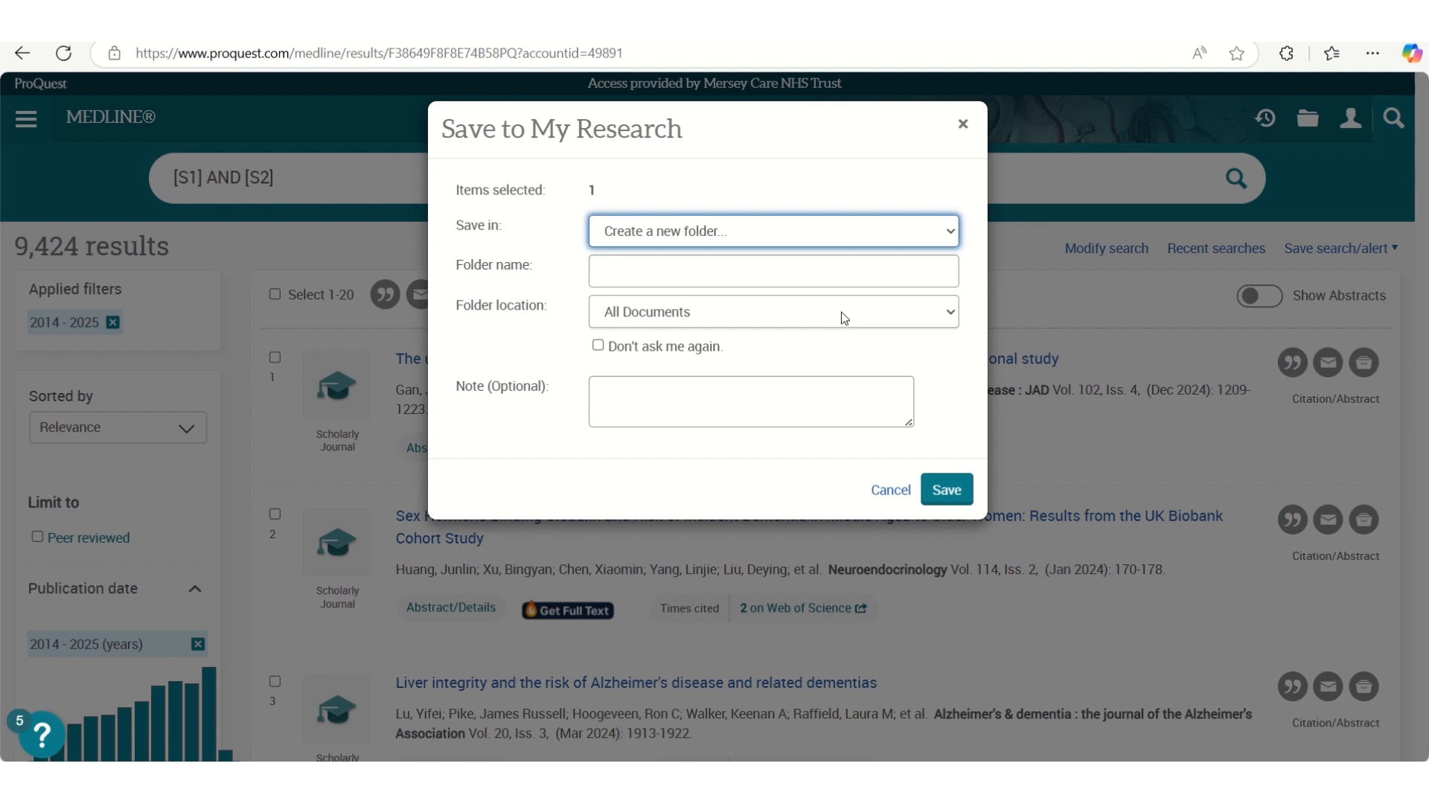
{"action": "left_click", "coordinate": [795, 283]}
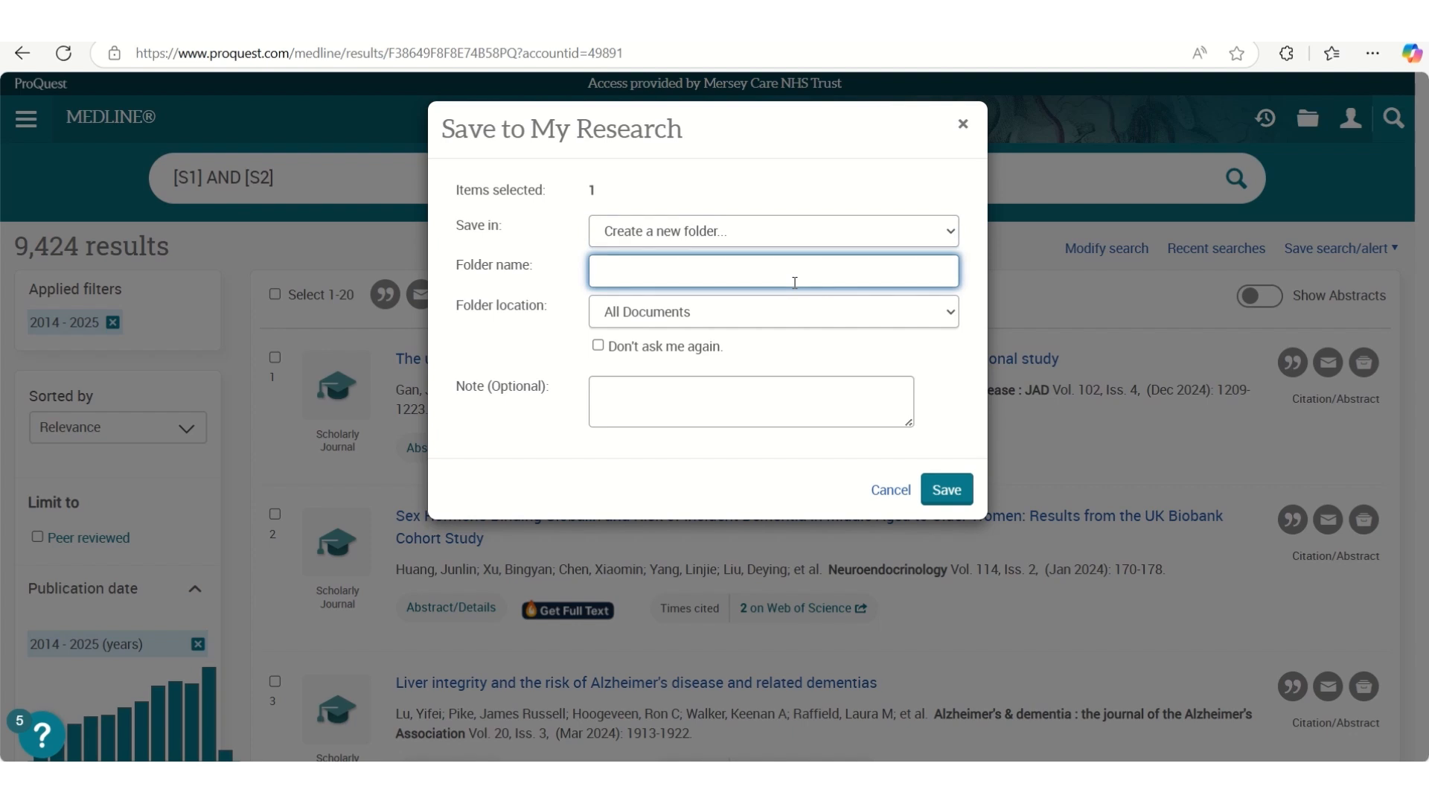
{"action": "type", "text": "test"}
{"action": "left_click", "coordinate": [965, 487]}
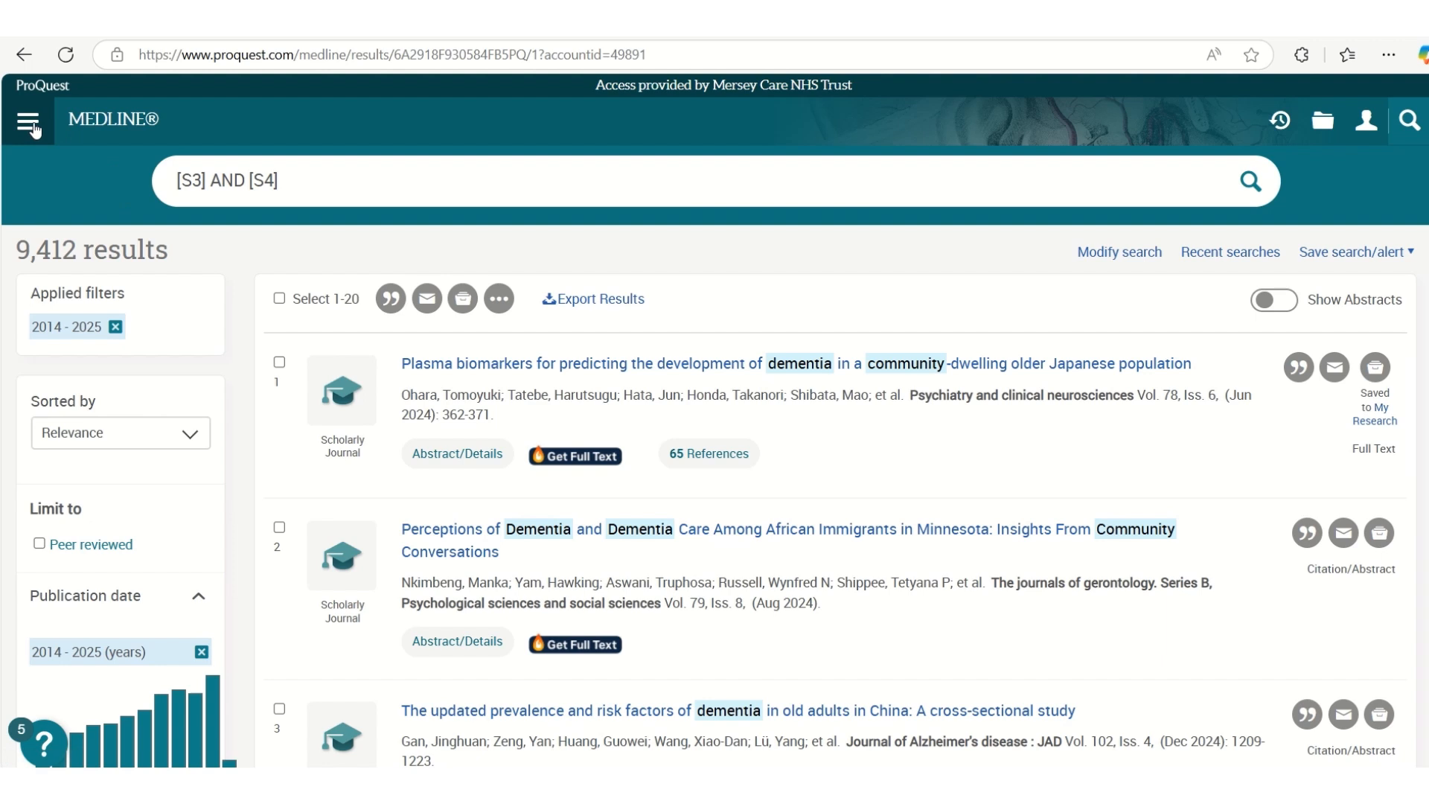
Change the searched database by deselecting MEDLINE and selecting APA PsycInfo
{"action": "left_click", "coordinate": [32, 128]}
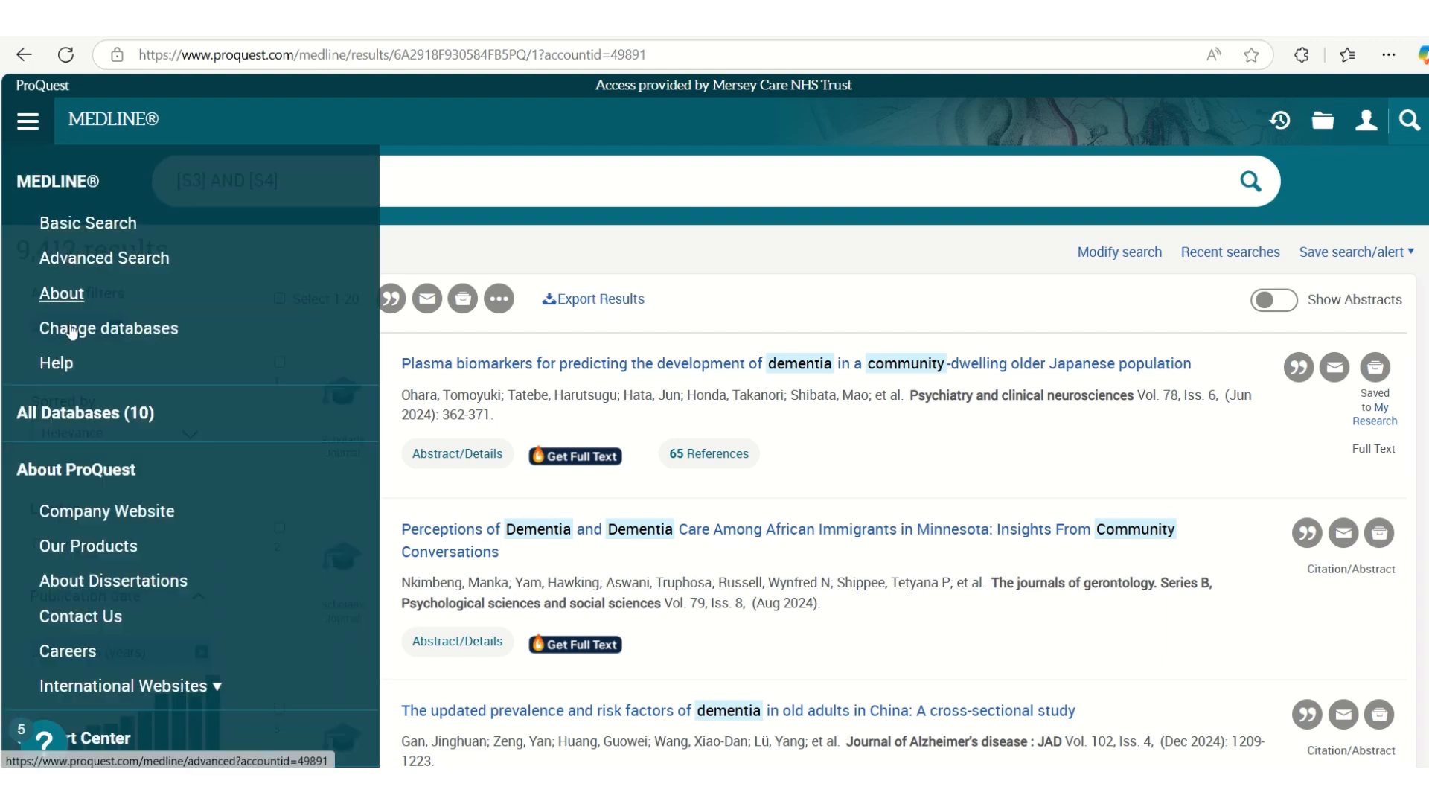
{"action": "left_click", "coordinate": [82, 335]}
{"action": "scroll", "coordinate": [127, 515], "scroll_direction": "down", "scroll_amount": 9}
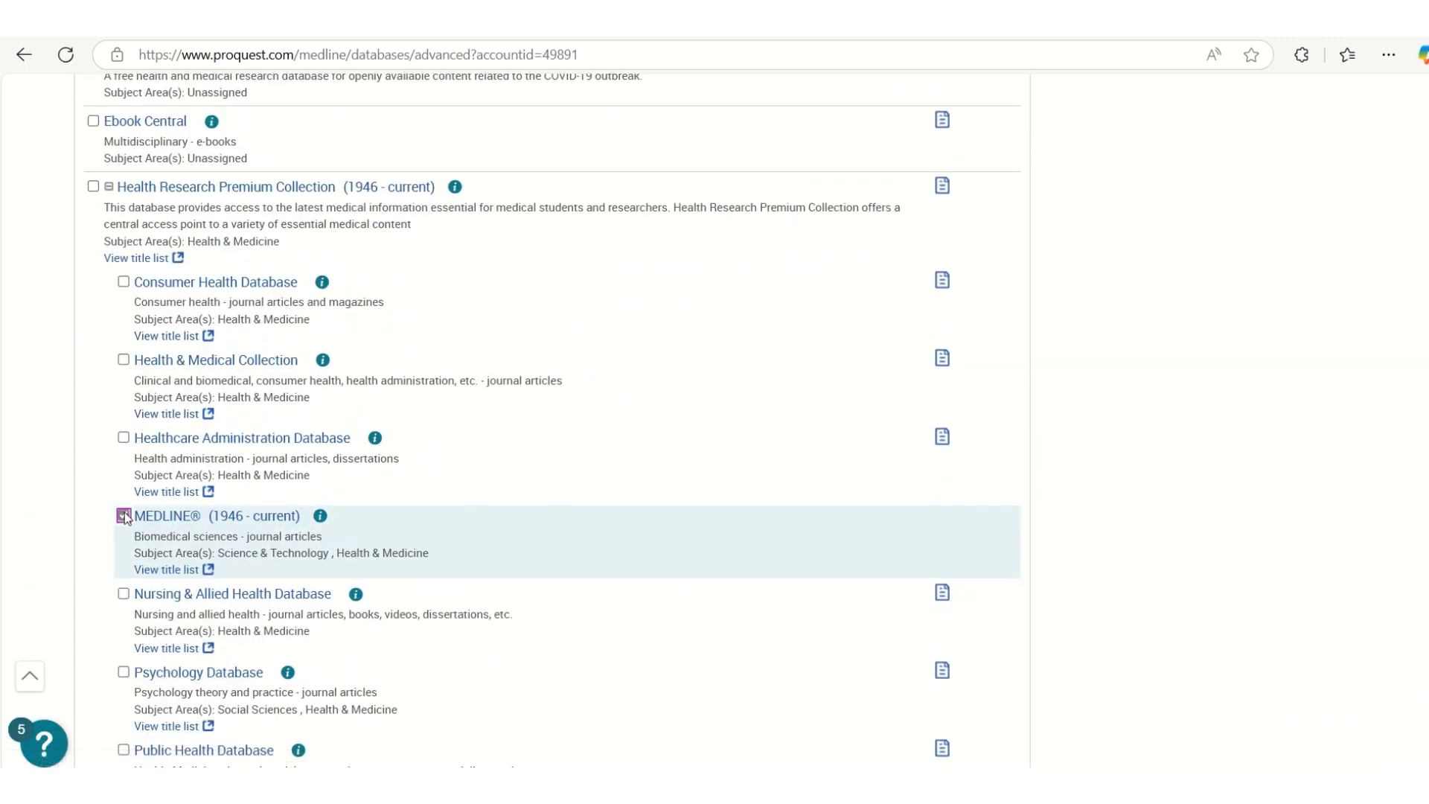
{"action": "left_click", "coordinate": [124, 516]}
{"action": "scroll", "coordinate": [125, 516], "scroll_direction": "up", "scroll_amount": 5}
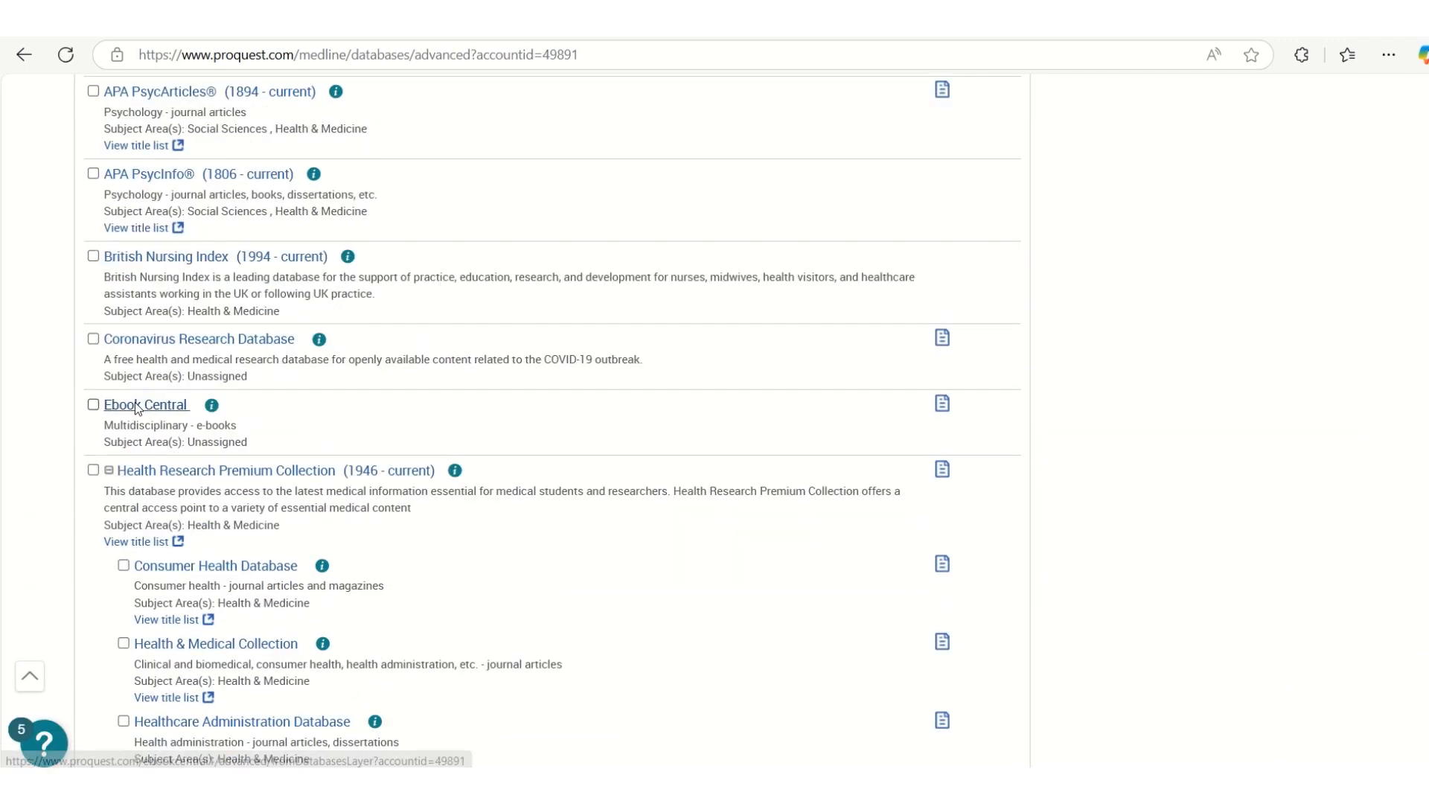
{"action": "left_click", "coordinate": [93, 268]}
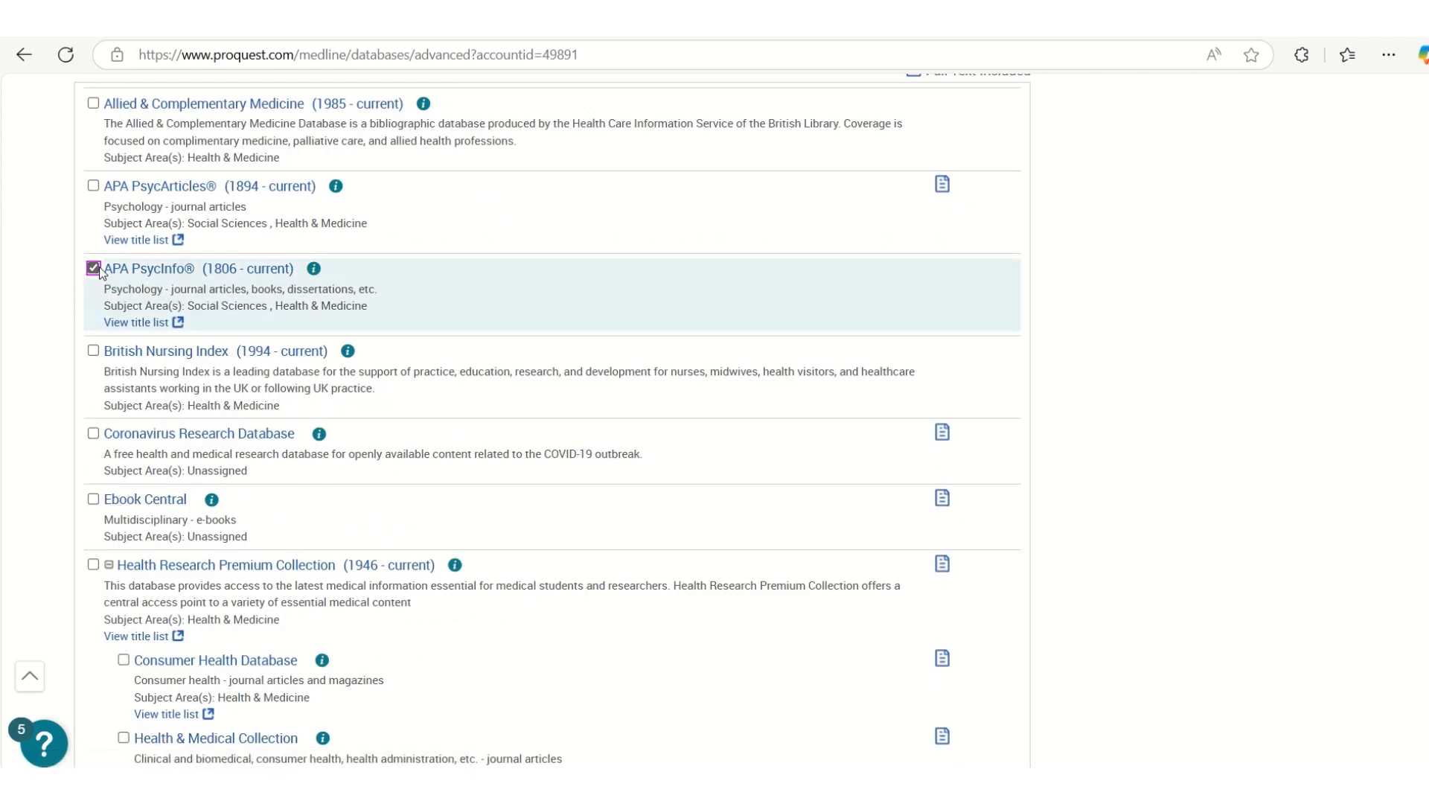
{"action": "scroll", "coordinate": [459, 349], "scroll_direction": "up", "scroll_amount": 4}
{"action": "left_click", "coordinate": [902, 257]}
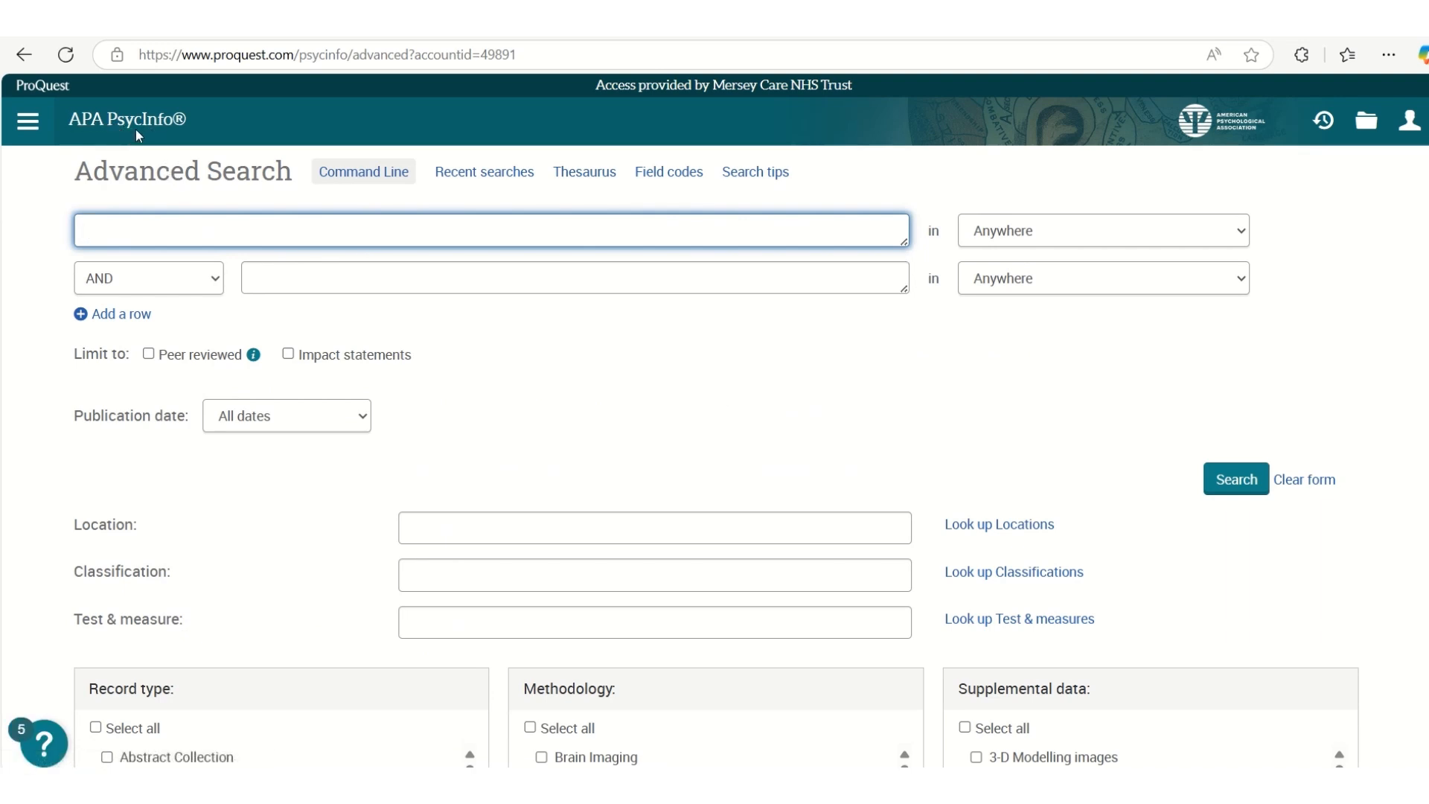
Rerun the S1 dementia title and abstract search from the recent searches, using the current databases
{"action": "left_click", "coordinate": [500, 176]}
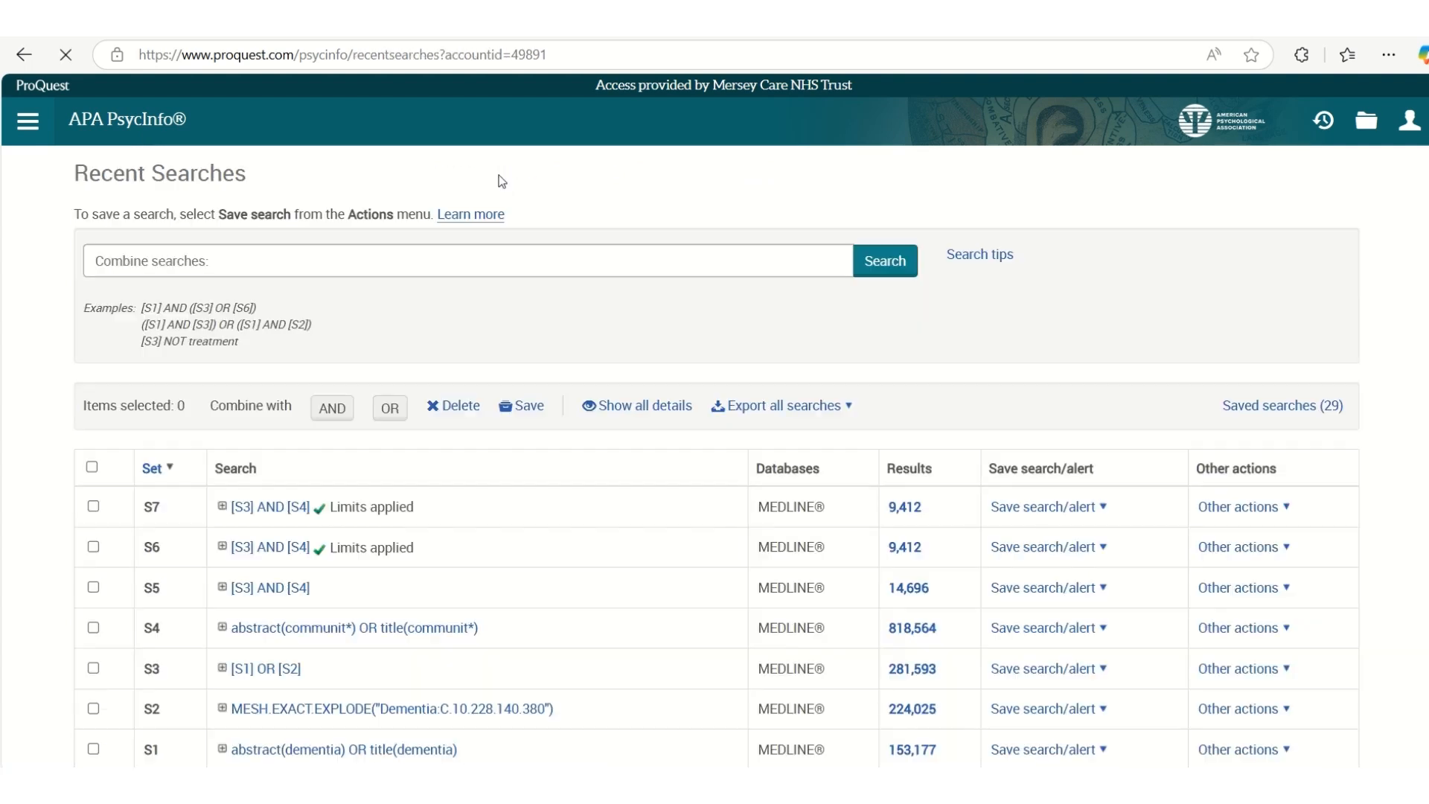
{"action": "scroll", "coordinate": [563, 570], "scroll_direction": "down", "scroll_amount": 2}
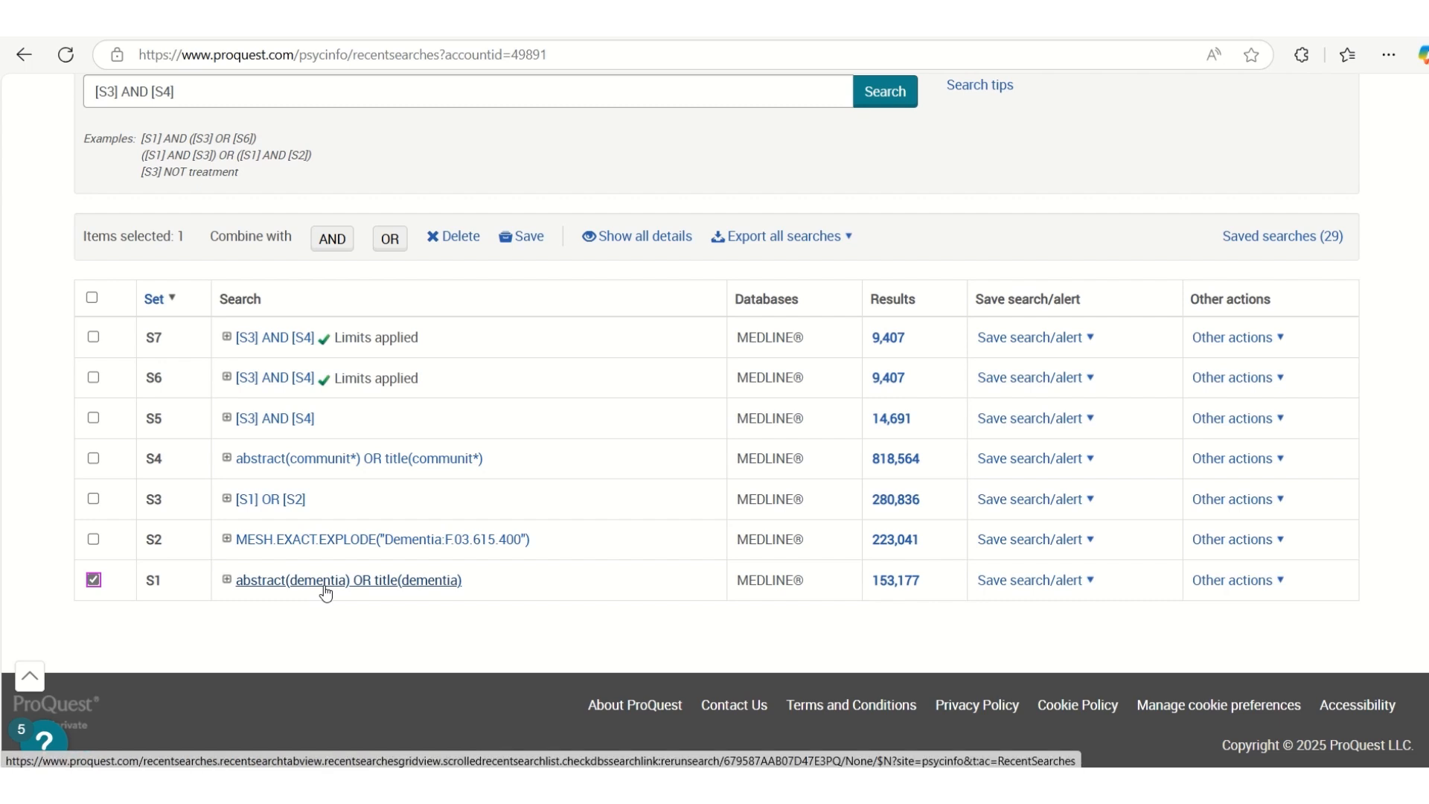
{"action": "left_click", "coordinate": [326, 587]}
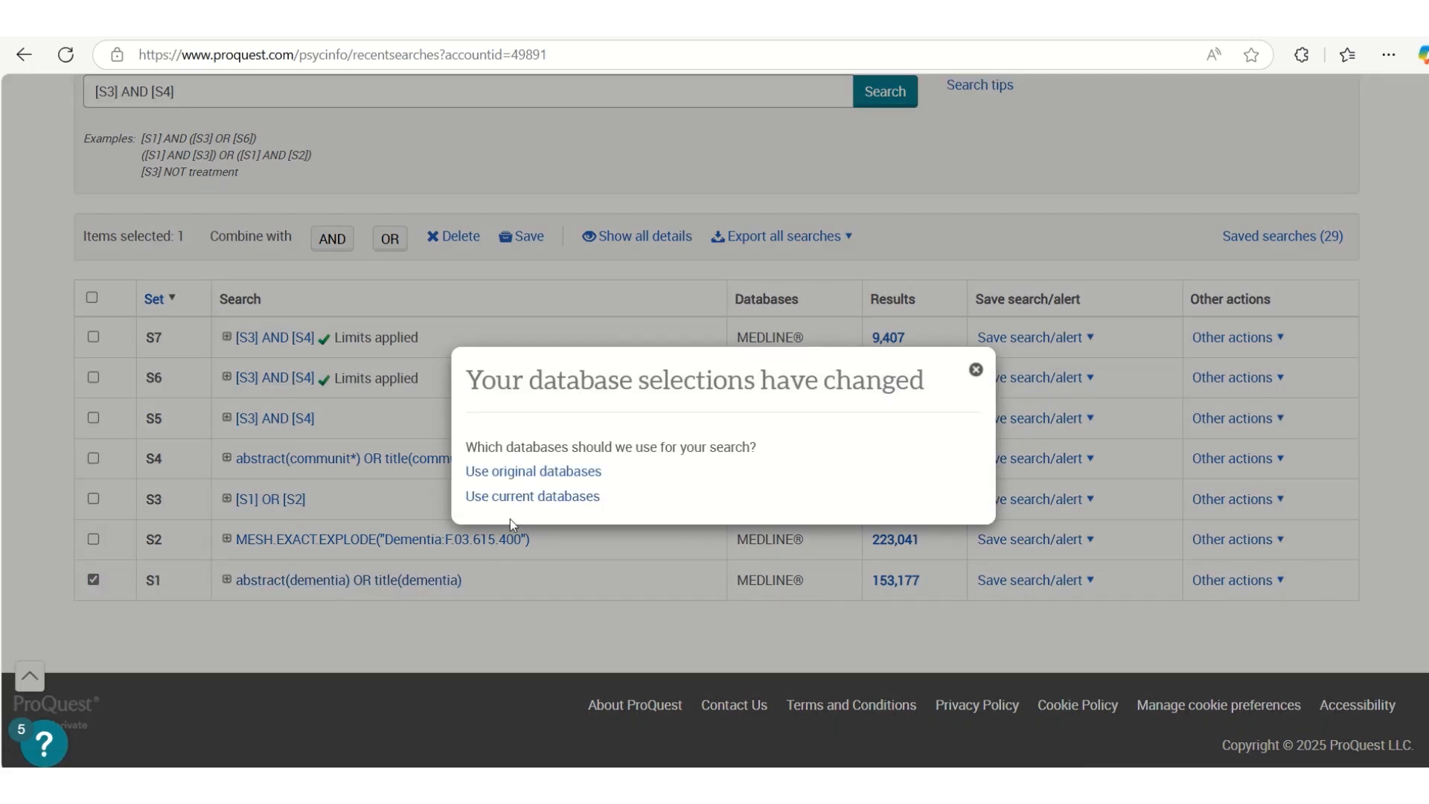
{"action": "left_click", "coordinate": [523, 497]}
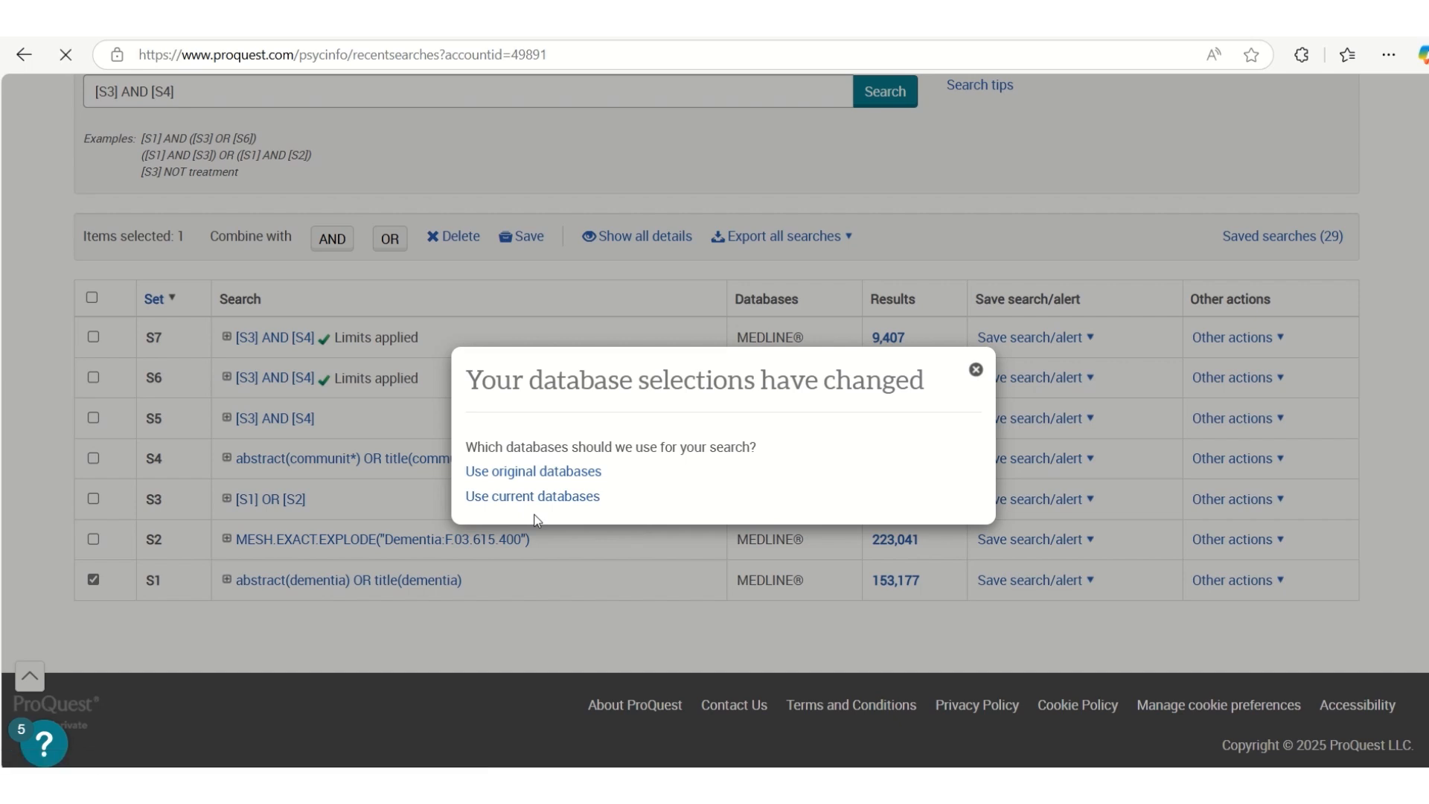